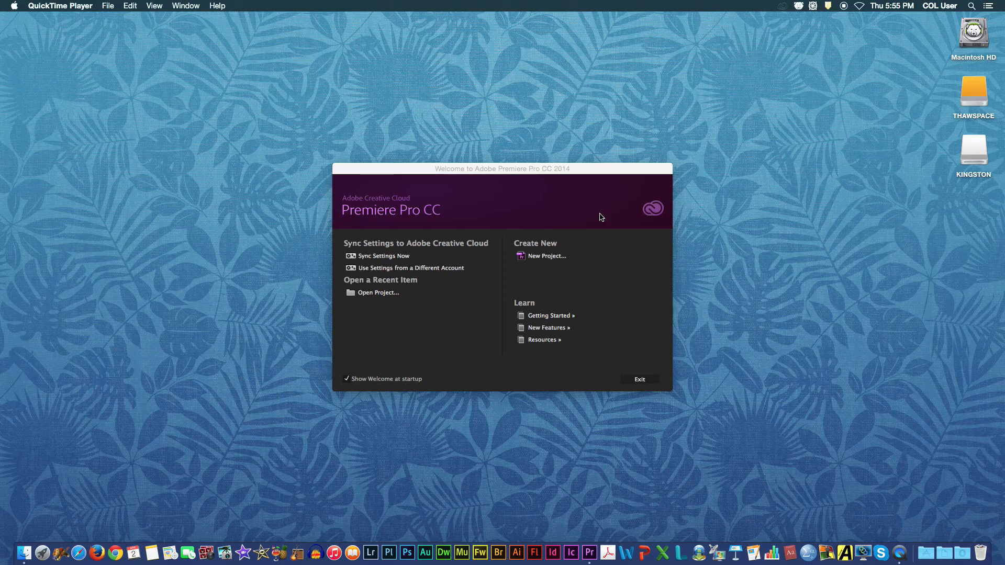
# Start a new project, name it with the person's first name, and set its location to the Desktop.
pyautogui.click(552, 173)
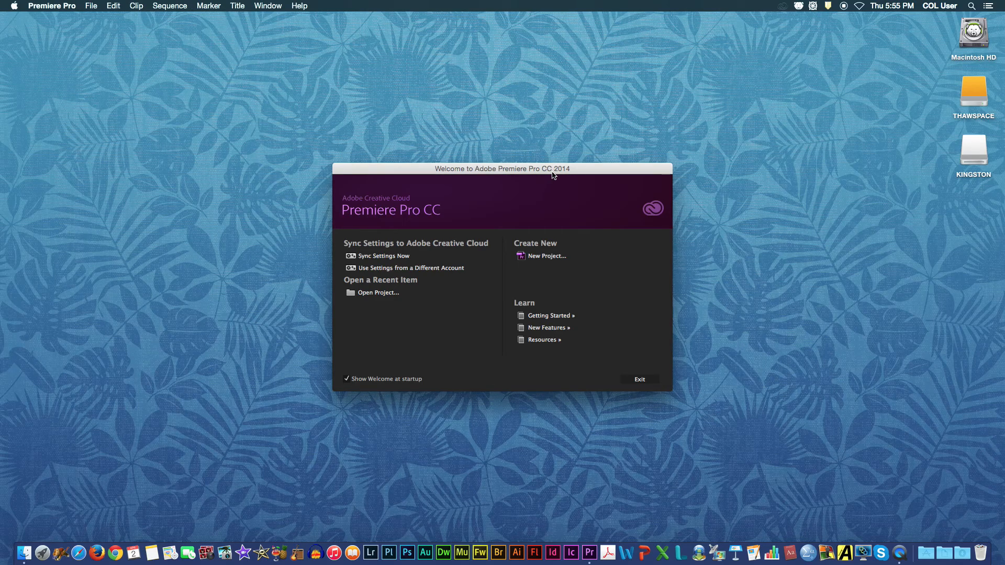
pyautogui.click(545, 256)
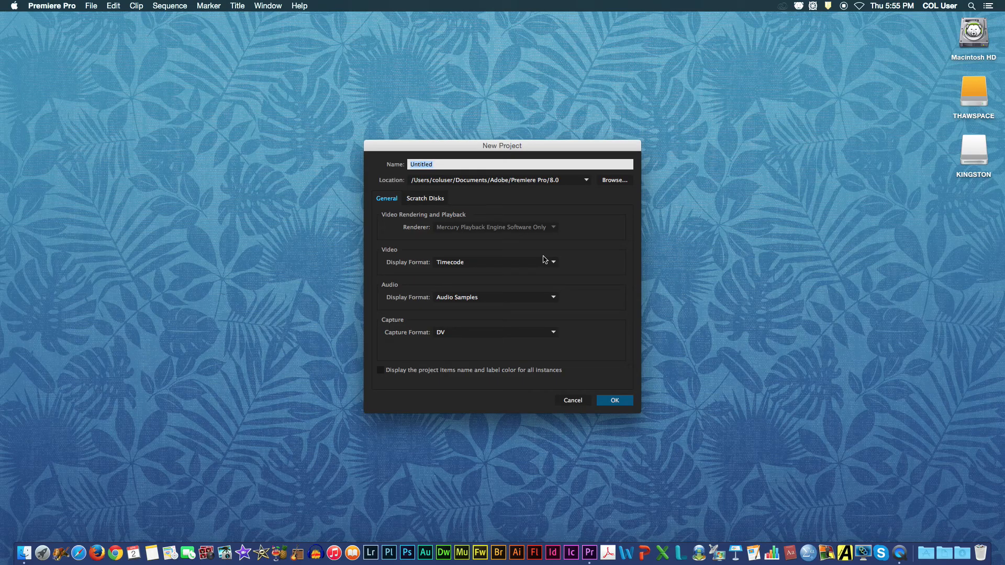
pyautogui.press('BackSpace')
pyautogui.click(605, 183)
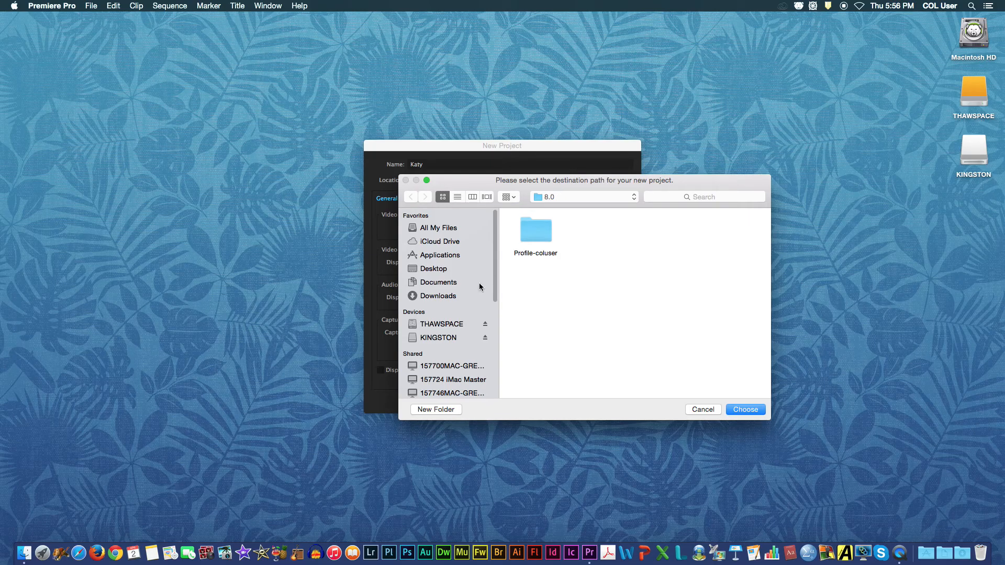
pyautogui.click(449, 270)
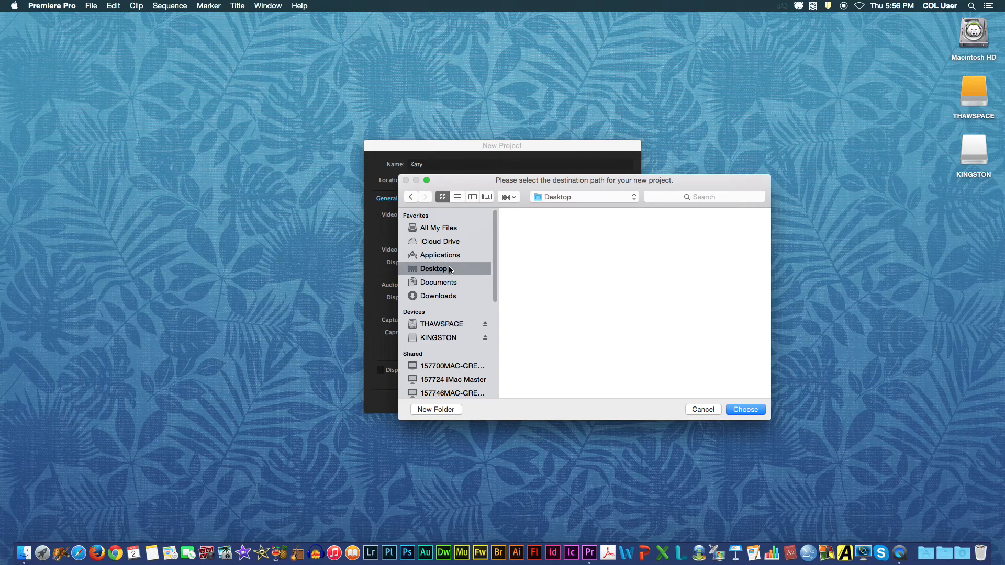
pyautogui.click(755, 408)
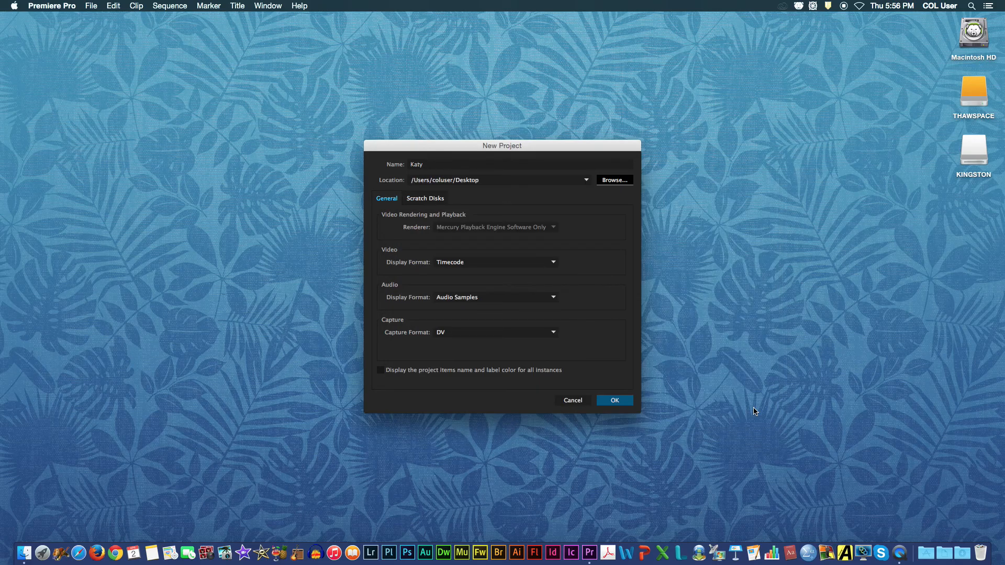
# Set the capture format to HDV and create the project.
pyautogui.click(486, 332)
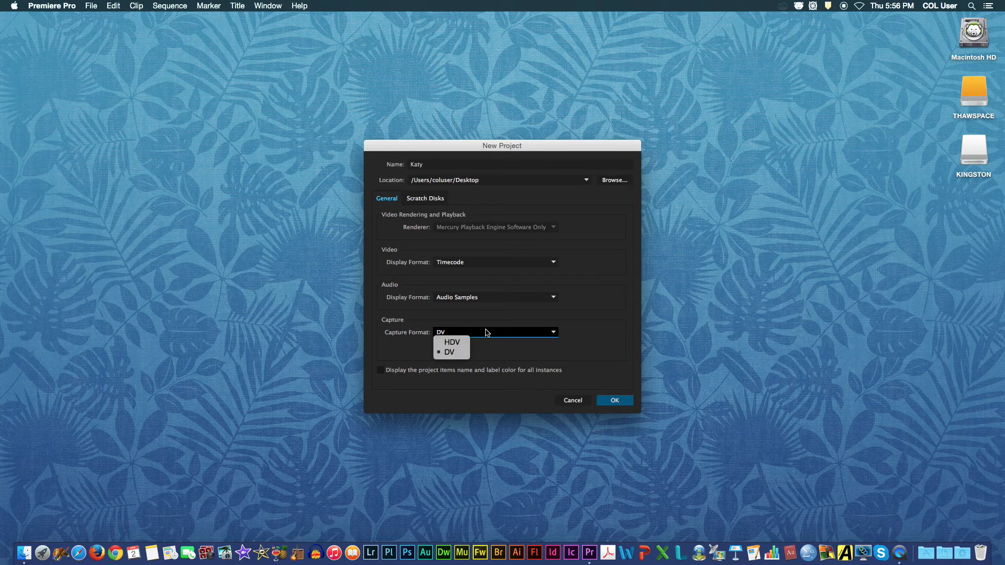
pyautogui.click(463, 343)
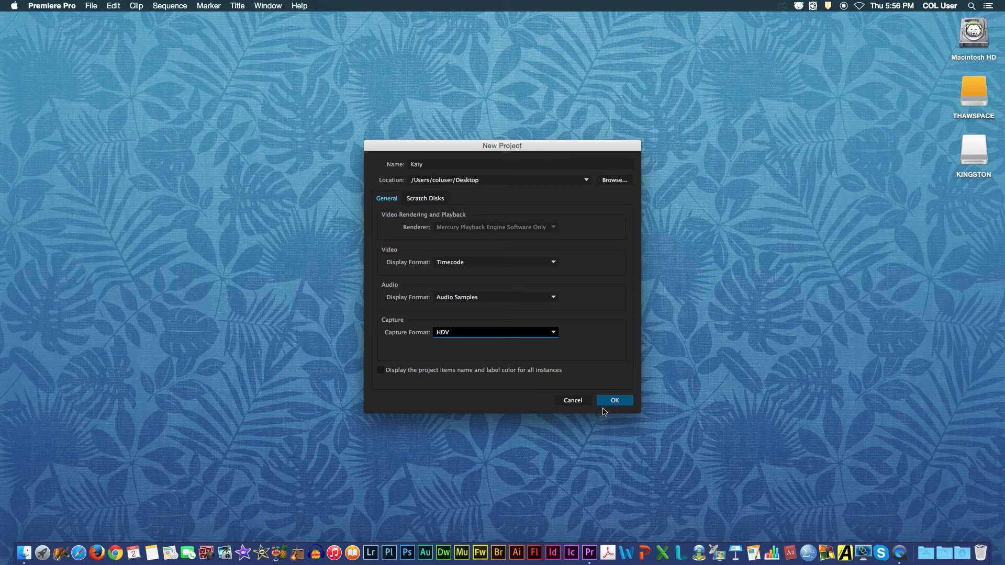
pyautogui.click(619, 401)
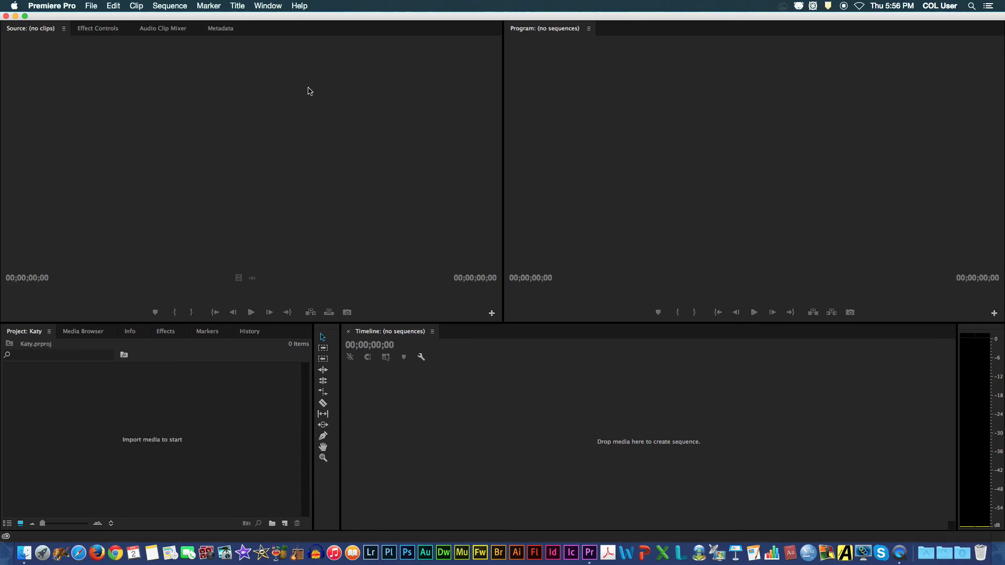
# Switch the workspace layout to Editing (CS5.5).
pyautogui.click(323, 118)
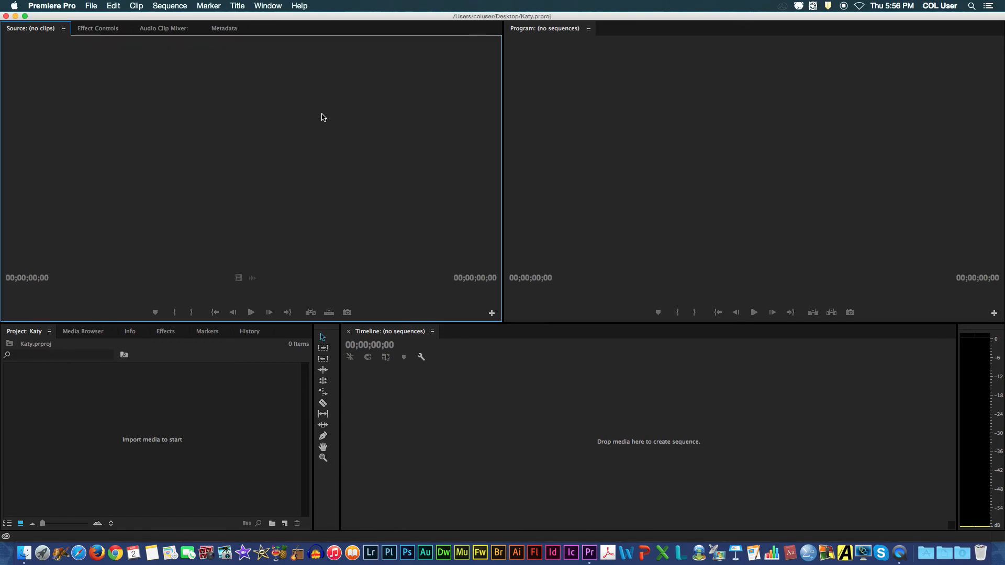
pyautogui.click(268, 7)
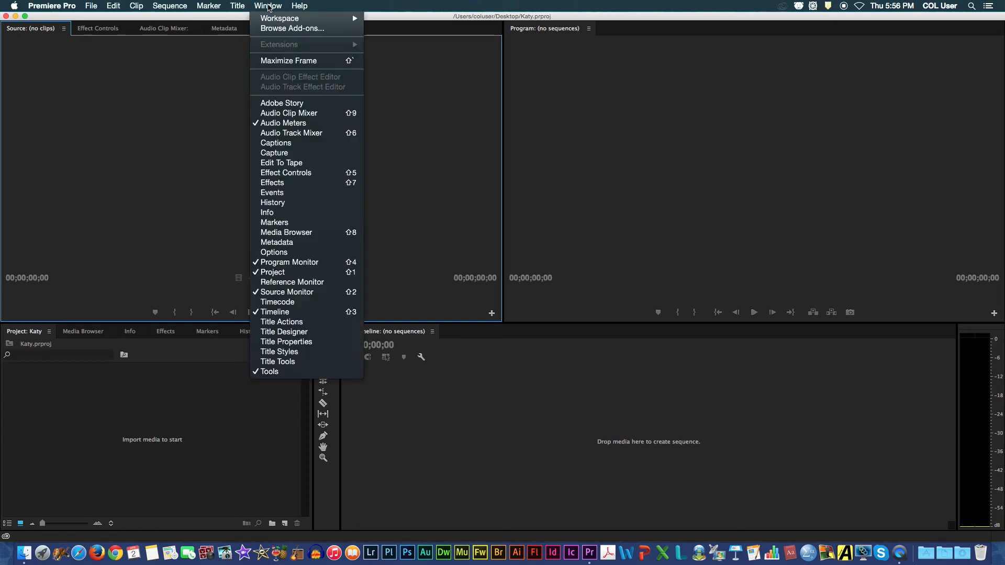
pyautogui.moveTo(278, 20)
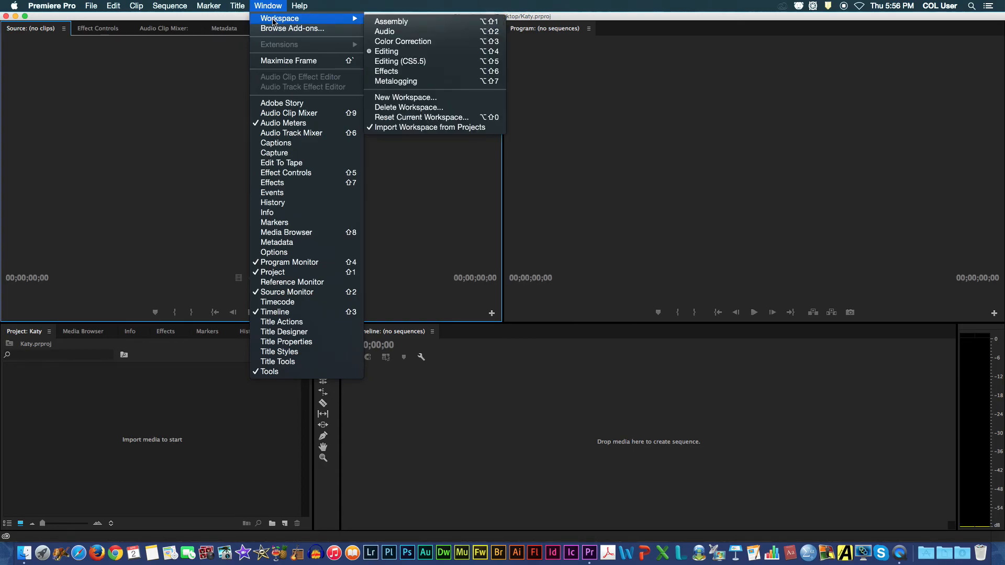
pyautogui.click(433, 61)
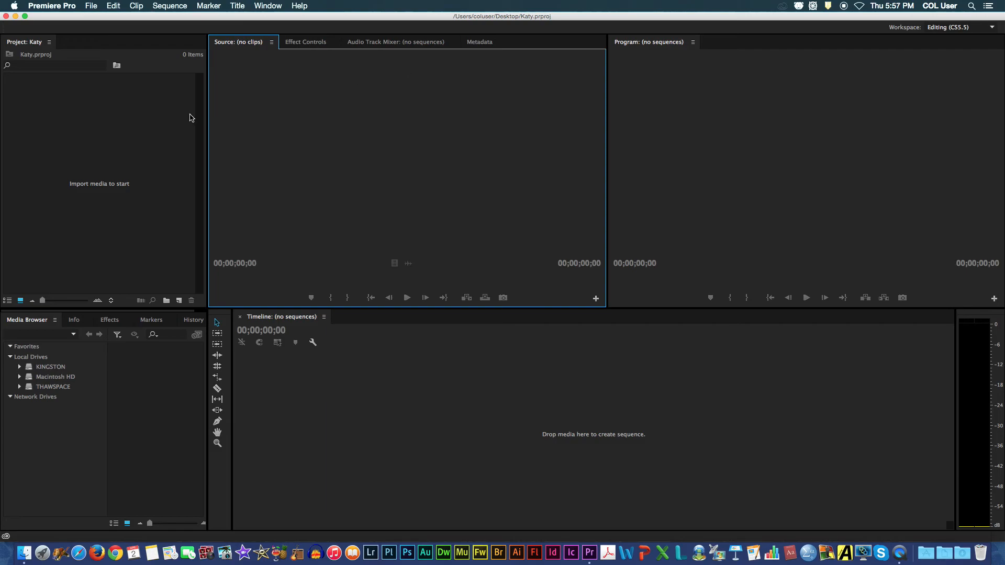
# Start a media import and open the graphics tech club folder on the KINGSTON drive.
pyautogui.click(120, 172)
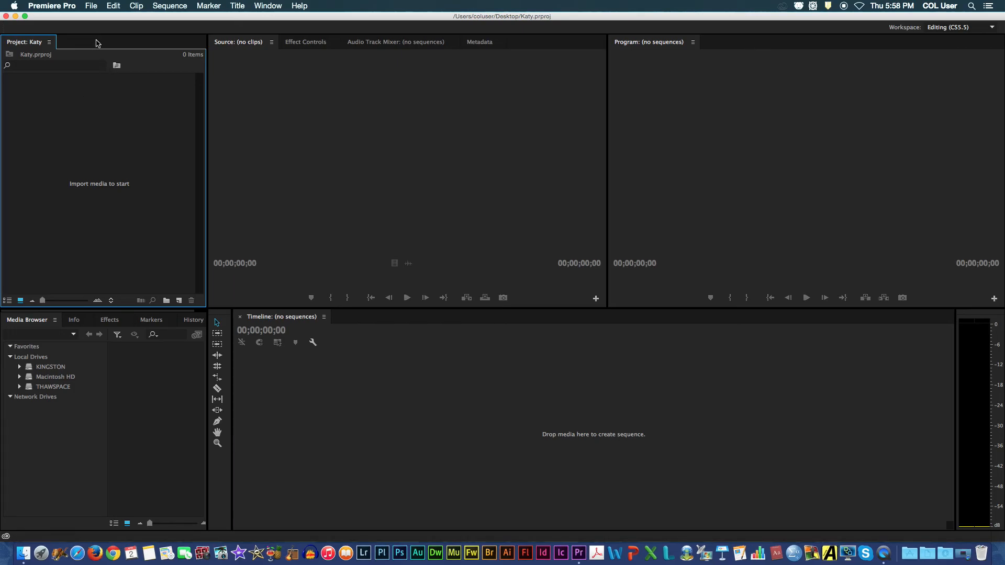
pyautogui.click(92, 7)
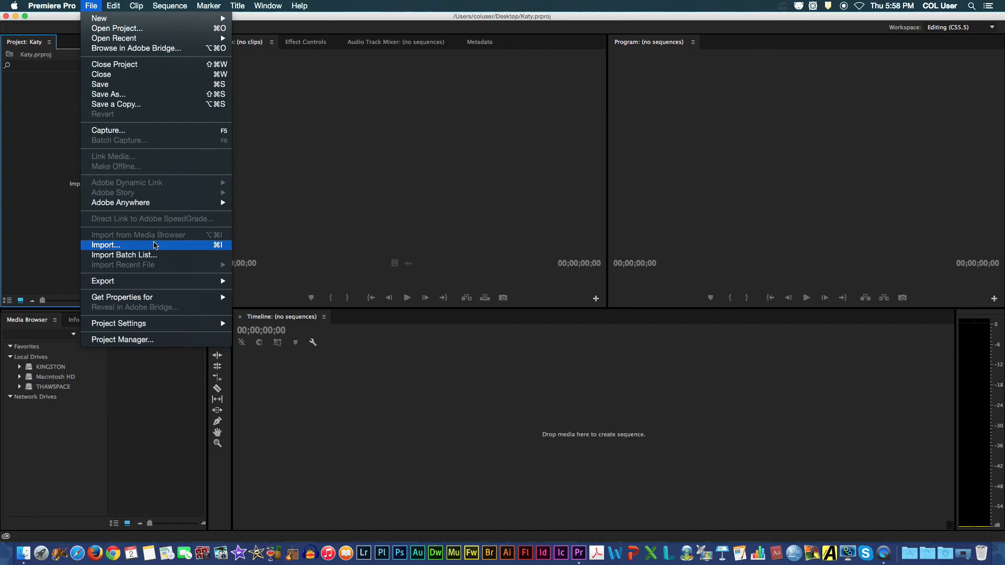
pyautogui.click(155, 245)
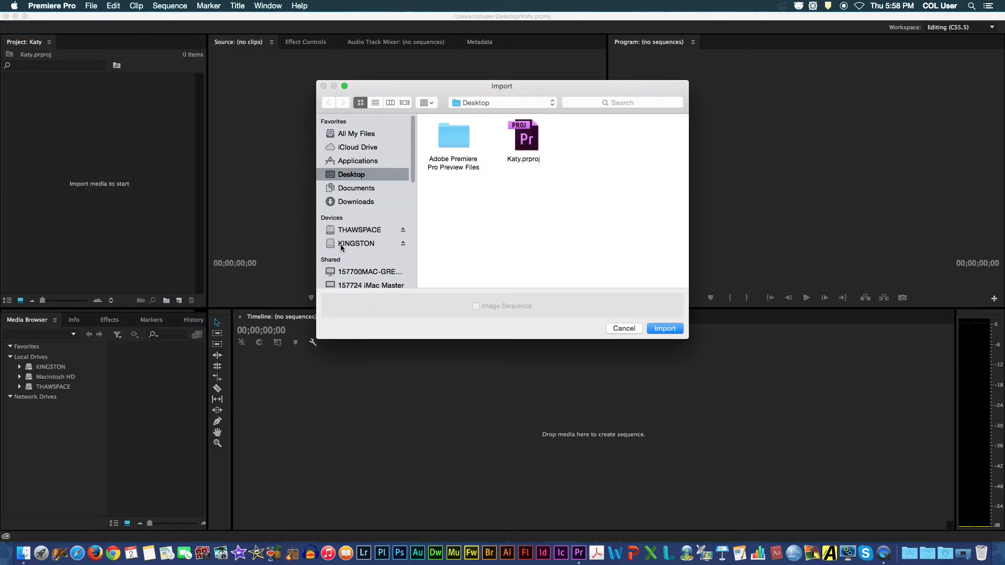
pyautogui.click(366, 243)
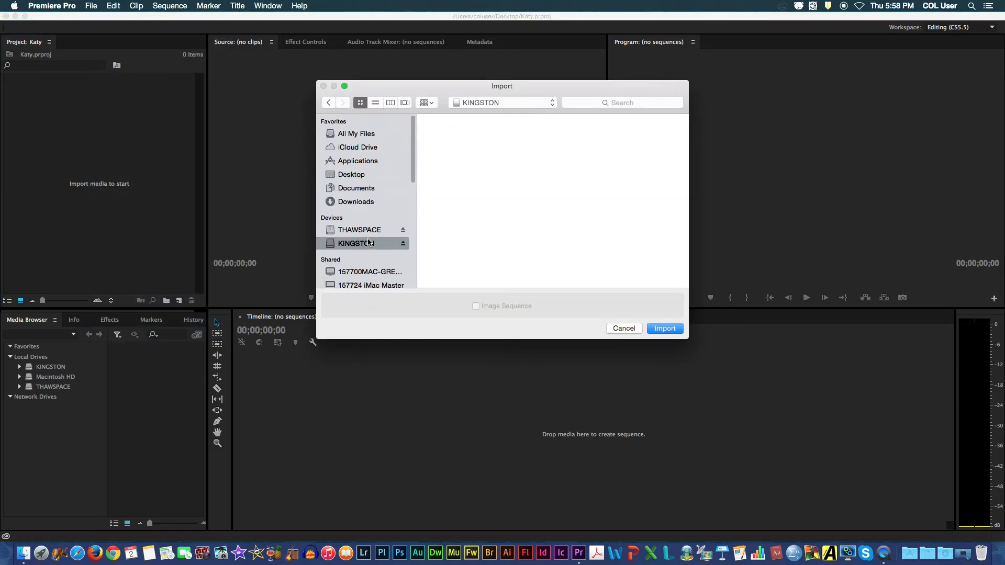
pyautogui.doubleClick(479, 142)
pyautogui.scroll(-1, 583, 187)
pyautogui.click(554, 232)
pyautogui.doubleClick(553, 232)
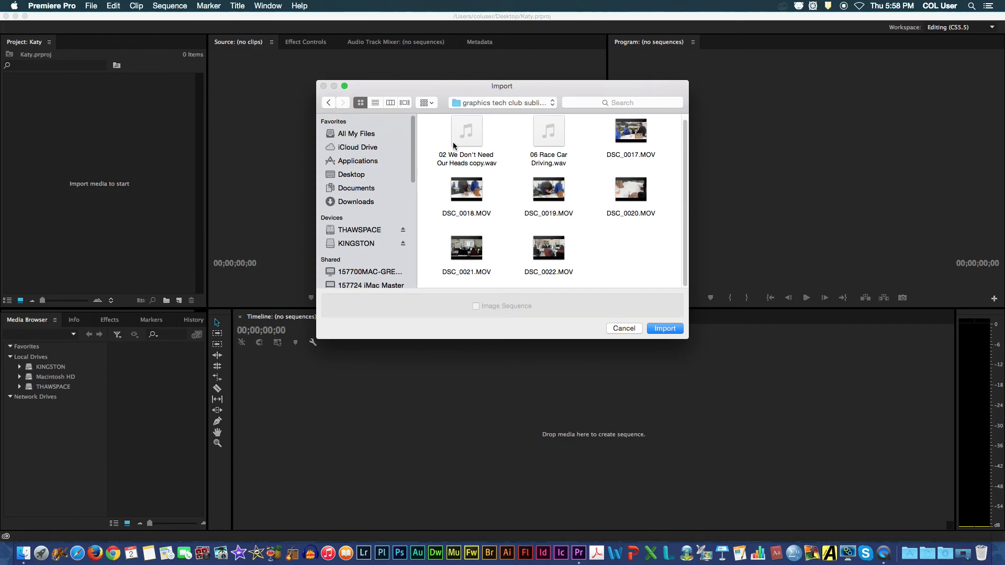
# Import the two WAV music files and the clips DSC_0017.MOV, DSC_0018.MOV, DSC_0019.MOV and DSC_0020.MOV into the project.
pyautogui.click(474, 136)
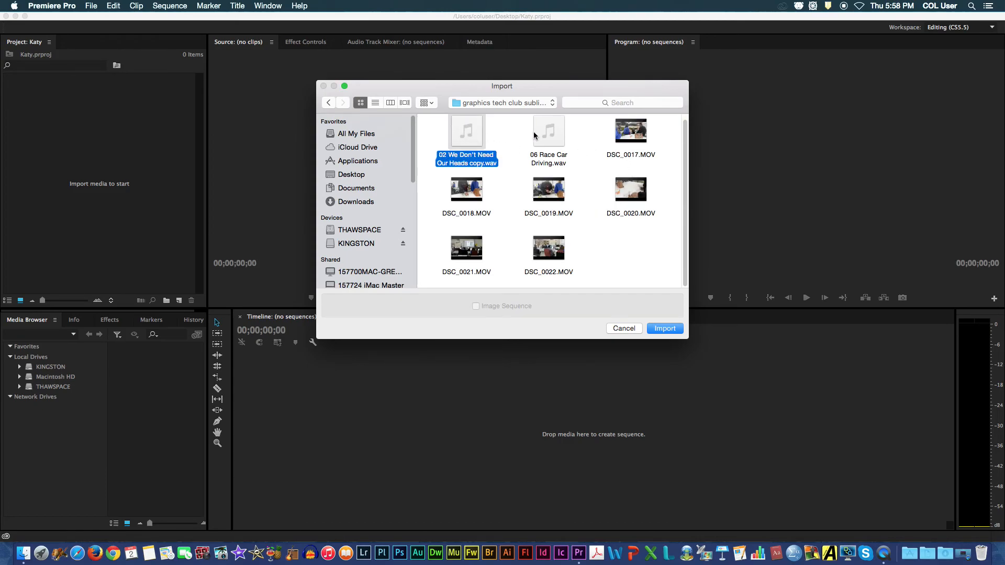
pyautogui.keyDown('super'); pyautogui.click(546, 136); pyautogui.keyUp('super')
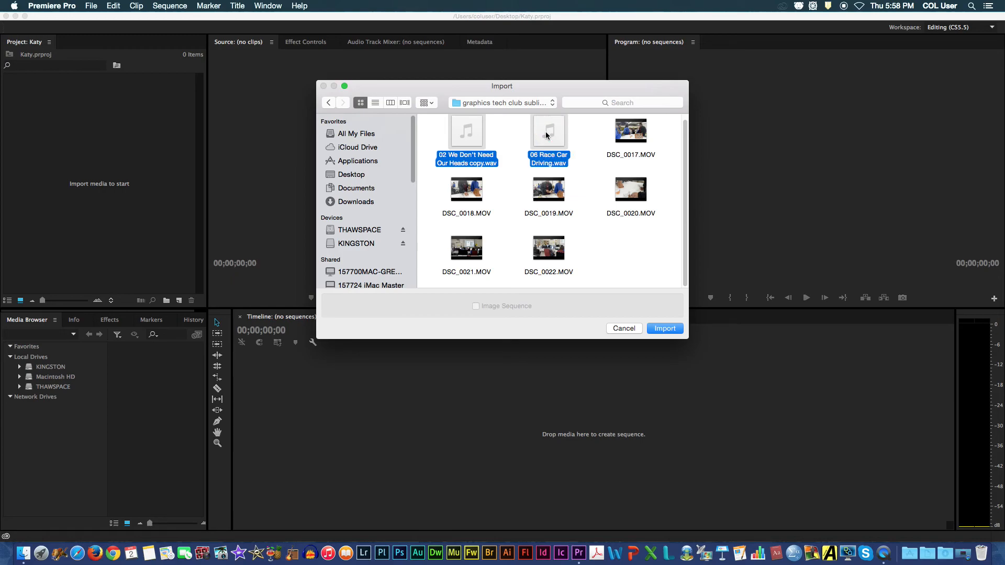
pyautogui.keyDown('super'); pyautogui.click(621, 132); pyautogui.keyUp('super')
pyautogui.keyDown('super'); pyautogui.click(476, 192); pyautogui.keyUp('super')
pyautogui.keyDown('super'); pyautogui.click(539, 191); pyautogui.keyUp('super')
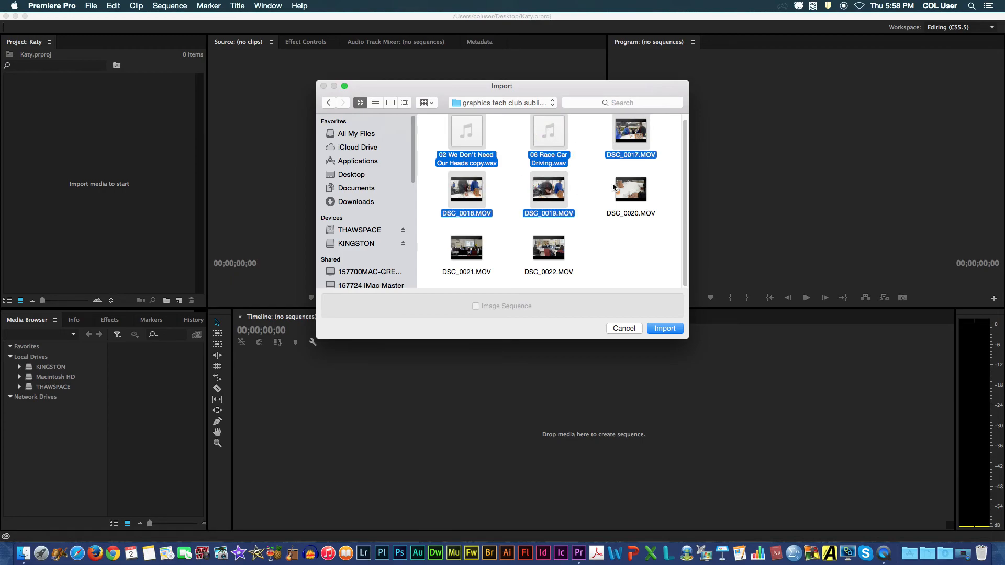
pyautogui.keyDown('super'); pyautogui.click(626, 187); pyautogui.keyUp('super')
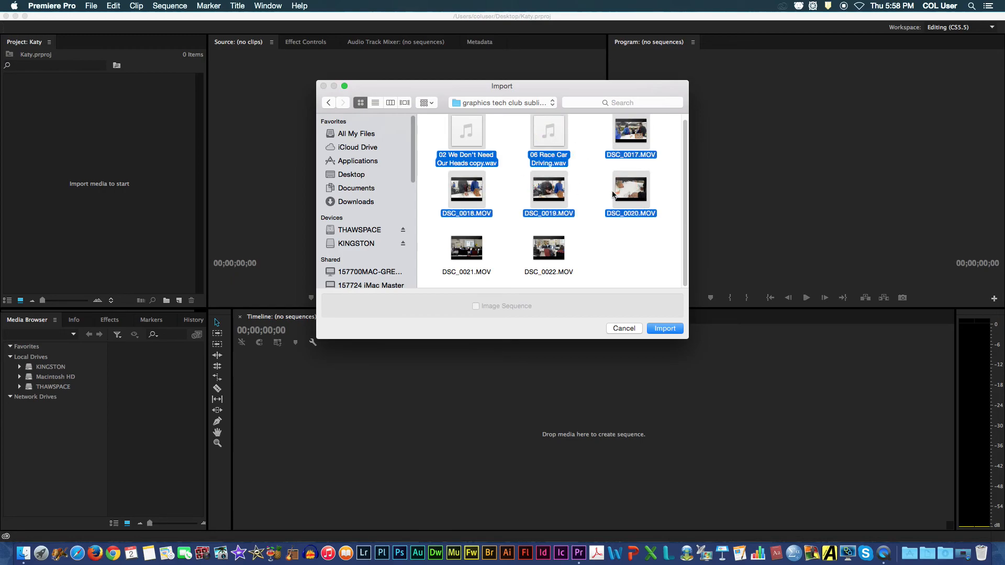
pyautogui.click(667, 329)
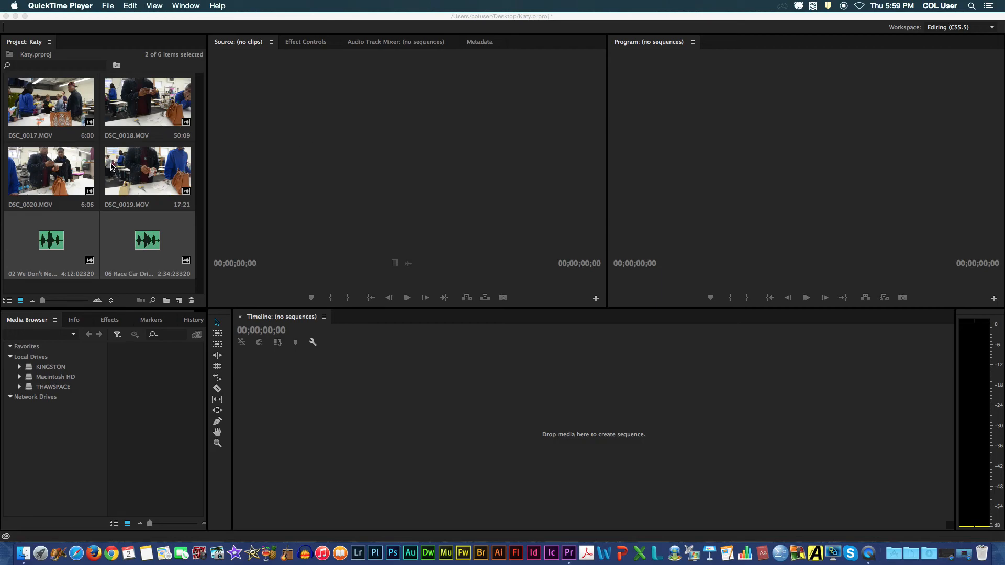
# Load DSC_0020.MOV in the source monitor and mark its in point at 00:00:00:03 and out point at 00:00:04:11.
pyautogui.click(66, 176)
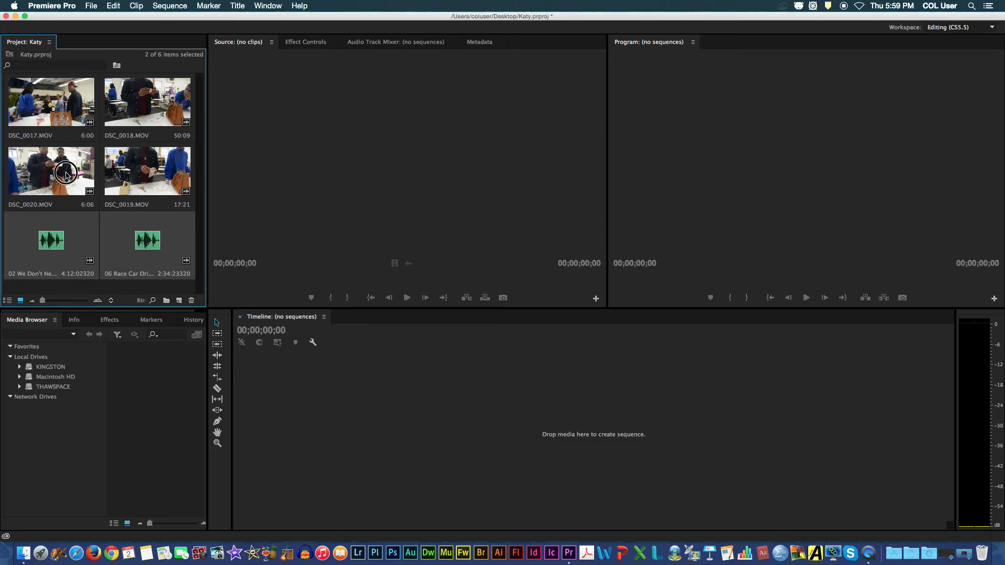
pyautogui.doubleClick(67, 176)
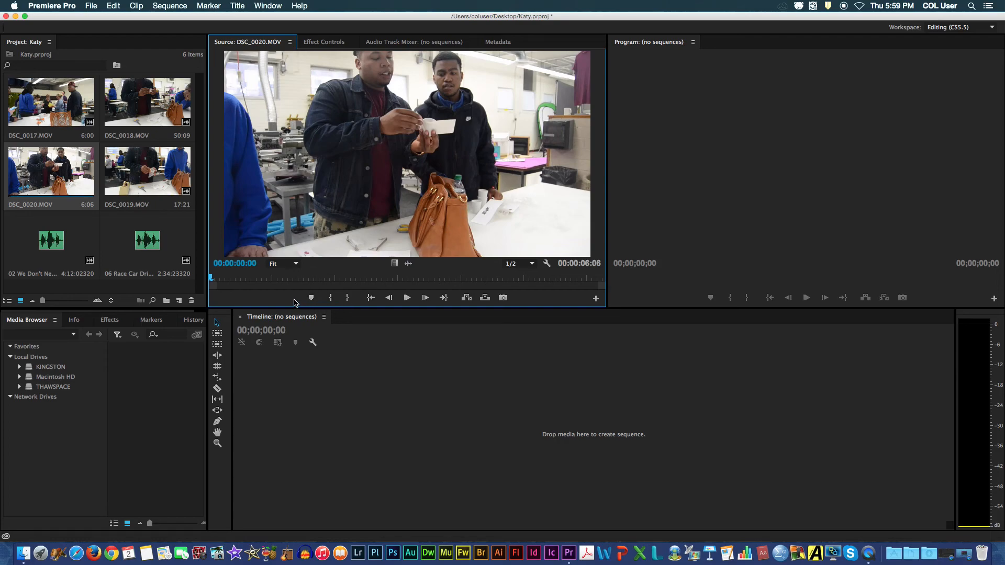
pyautogui.moveTo(214, 280)
pyautogui.mouseDown()
pyautogui.moveTo(260, 278)
pyautogui.moveTo(219, 279)
pyautogui.mouseUp()
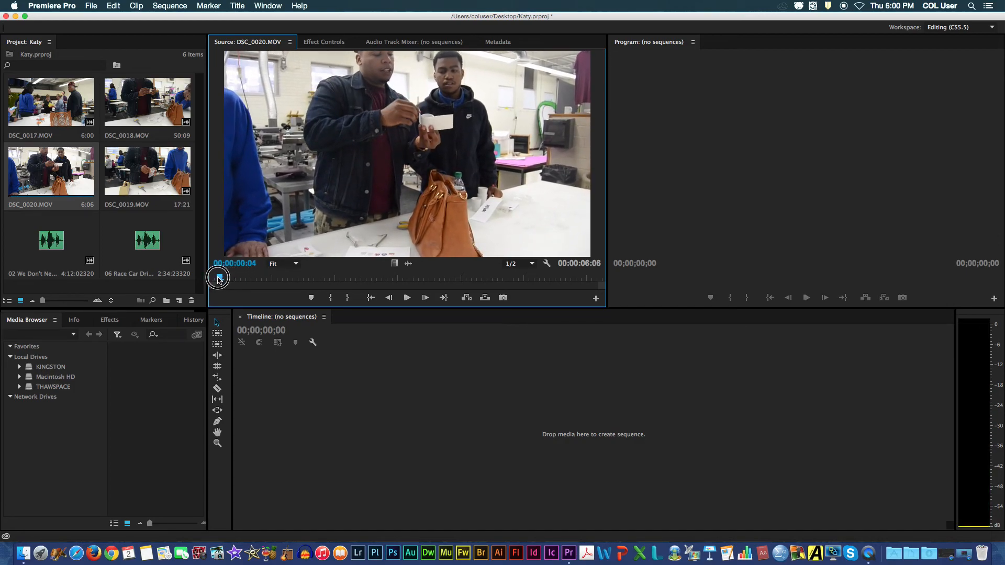
pyautogui.click(335, 297)
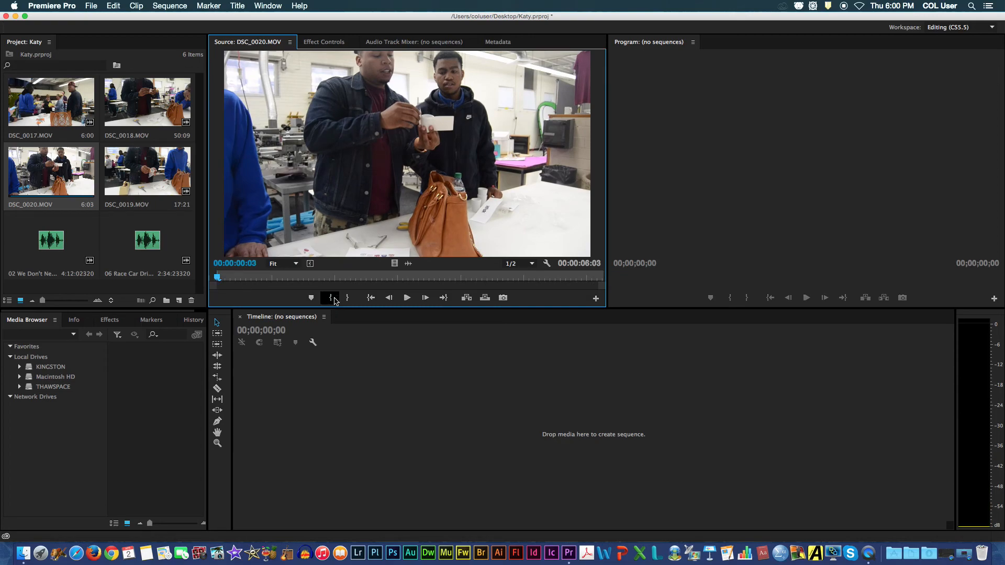
pyautogui.moveTo(217, 278); pyautogui.dragTo(490, 265)
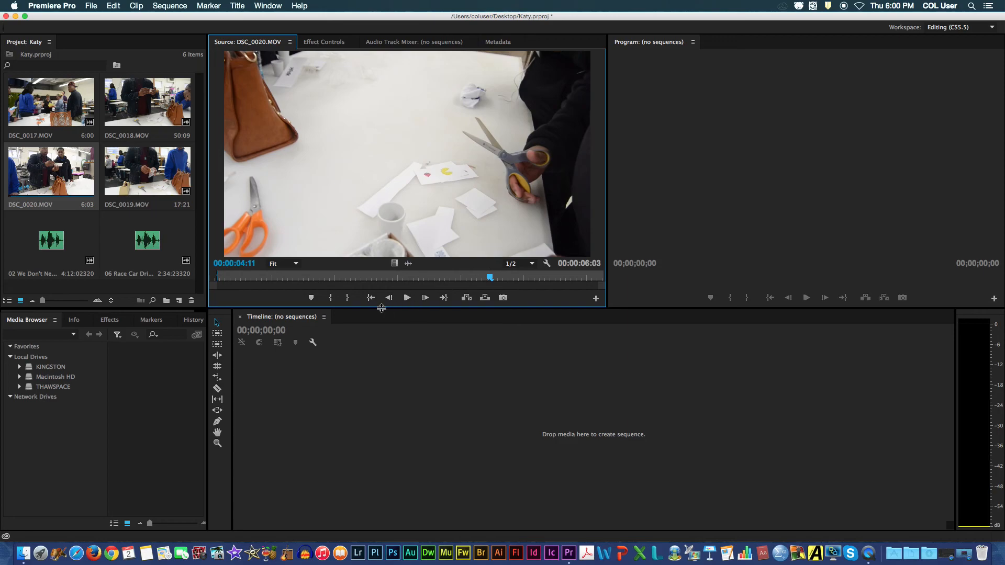
pyautogui.click(346, 301)
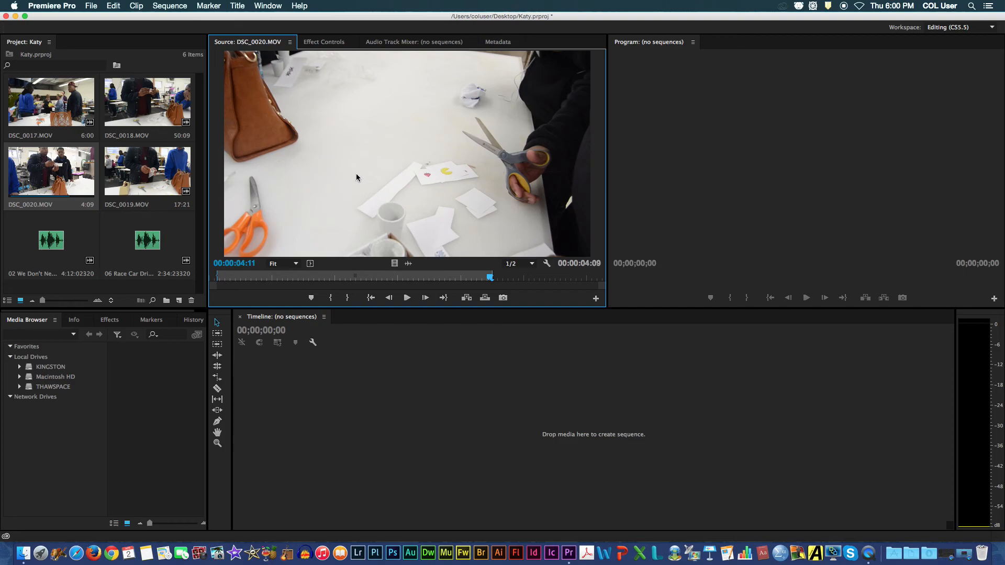
# Place the marked part of DSC_0020.MOV in the empty timeline to create a sequence from it.
pyautogui.moveTo(360, 178); pyautogui.dragTo(361, 410)
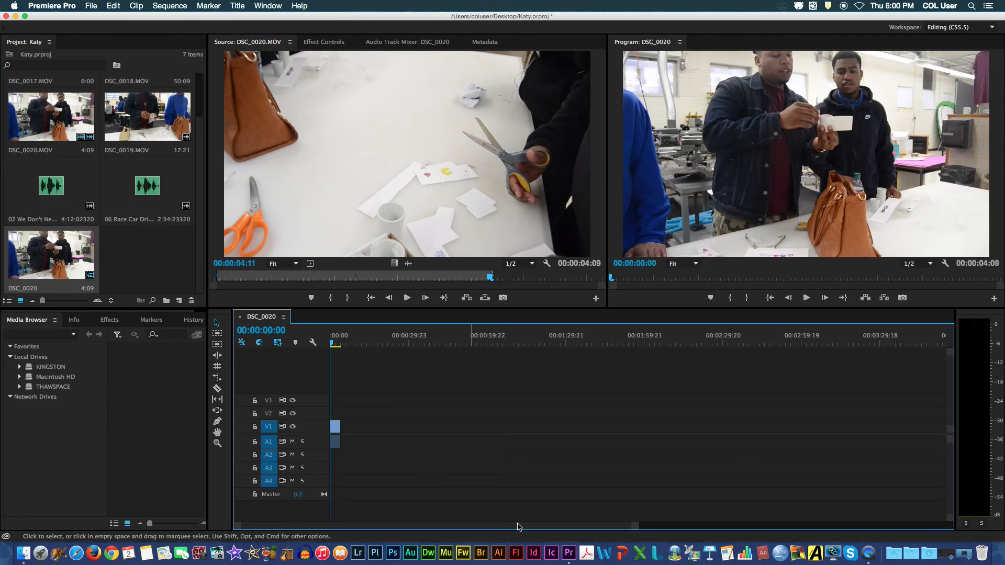
pyautogui.moveTo(633, 527); pyautogui.dragTo(493, 526)
pyautogui.click(497, 526)
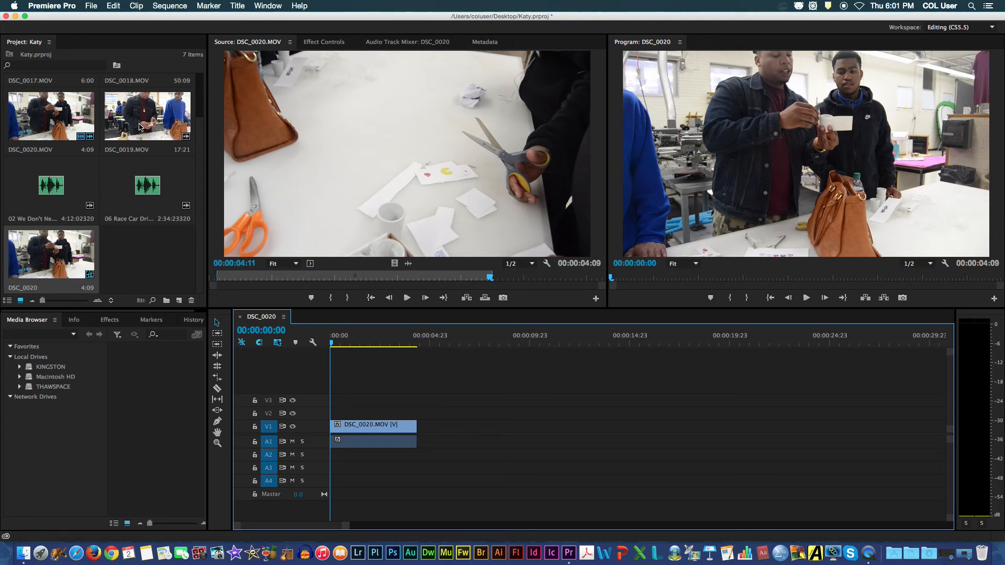
# Mark DSC_0017.MOV from near its start to 00:00:05:21 and place it in the sequence directly after DSC_0020.MOV.
pyautogui.click(200, 131)
pyautogui.scroll(3, 200, 131)
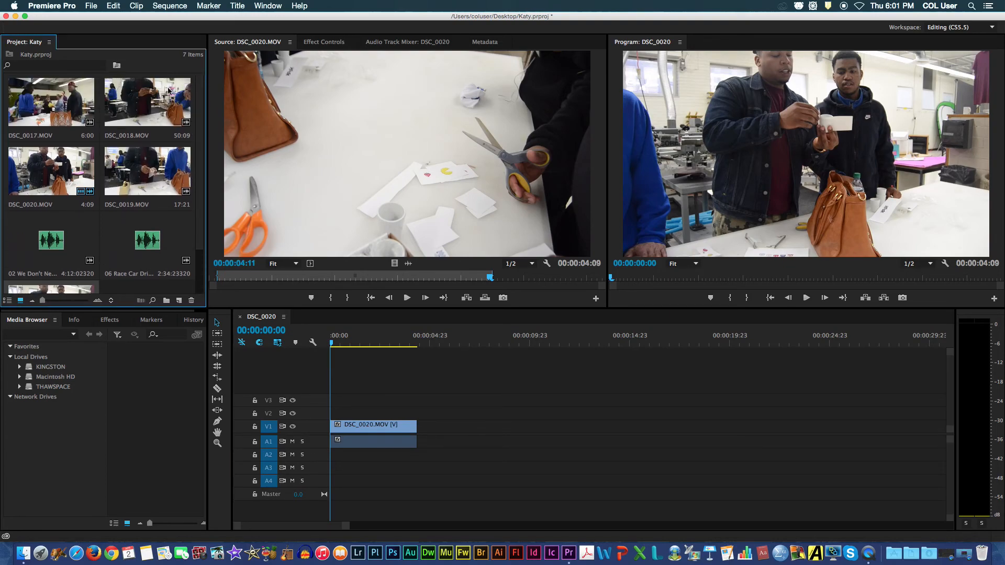
pyautogui.doubleClick(59, 104)
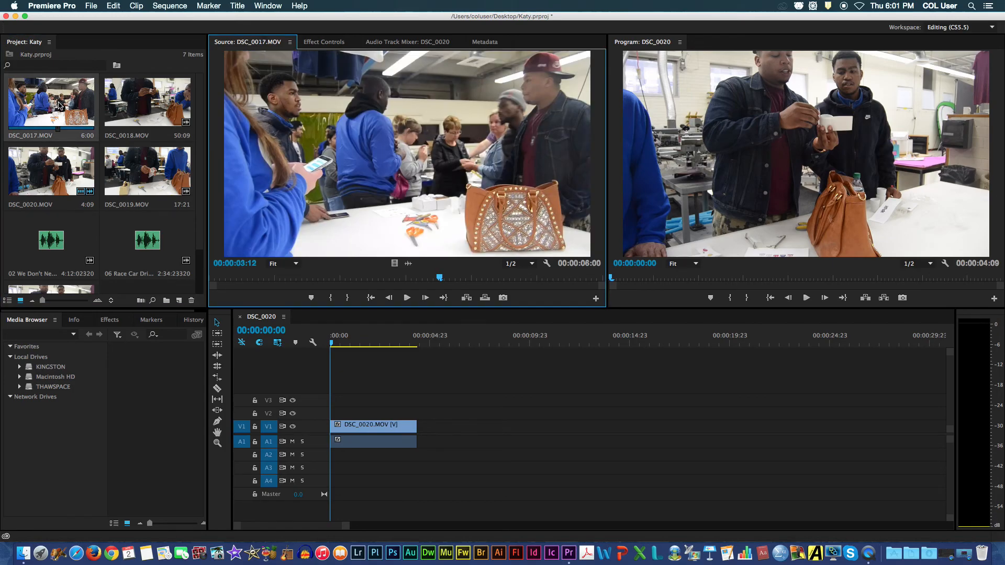
pyautogui.moveTo(439, 278); pyautogui.dragTo(228, 281)
pyautogui.moveTo(216, 280)
pyautogui.mouseDown()
pyautogui.moveTo(359, 278)
pyautogui.moveTo(598, 247)
pyautogui.mouseUp()
pyautogui.click(330, 297)
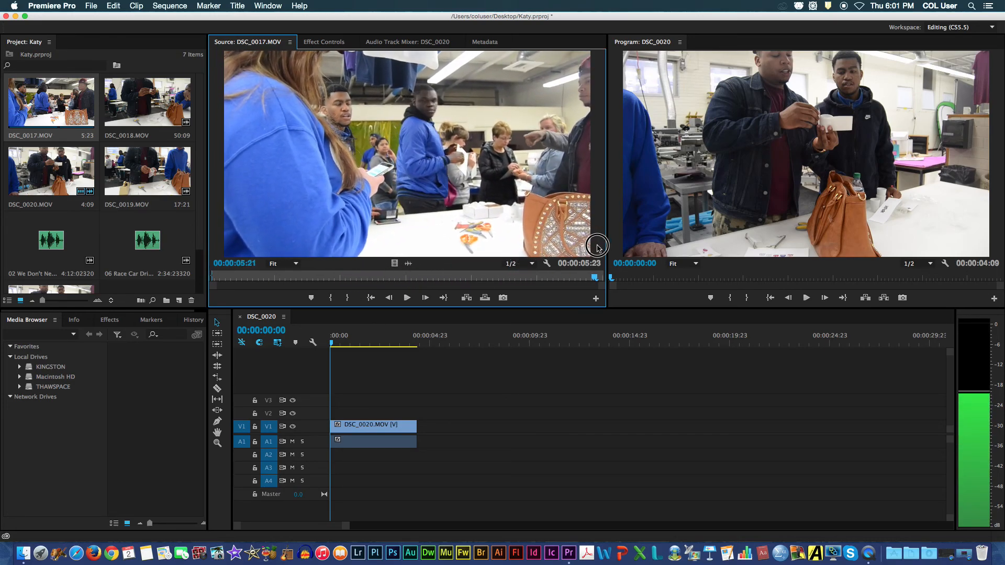
pyautogui.click(347, 297)
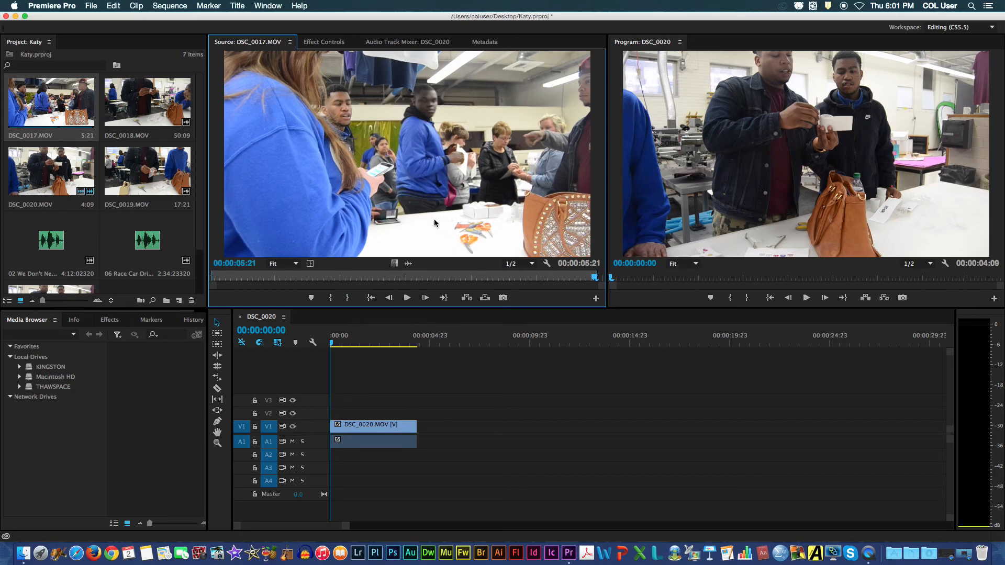
pyautogui.moveTo(414, 200); pyautogui.dragTo(419, 426)
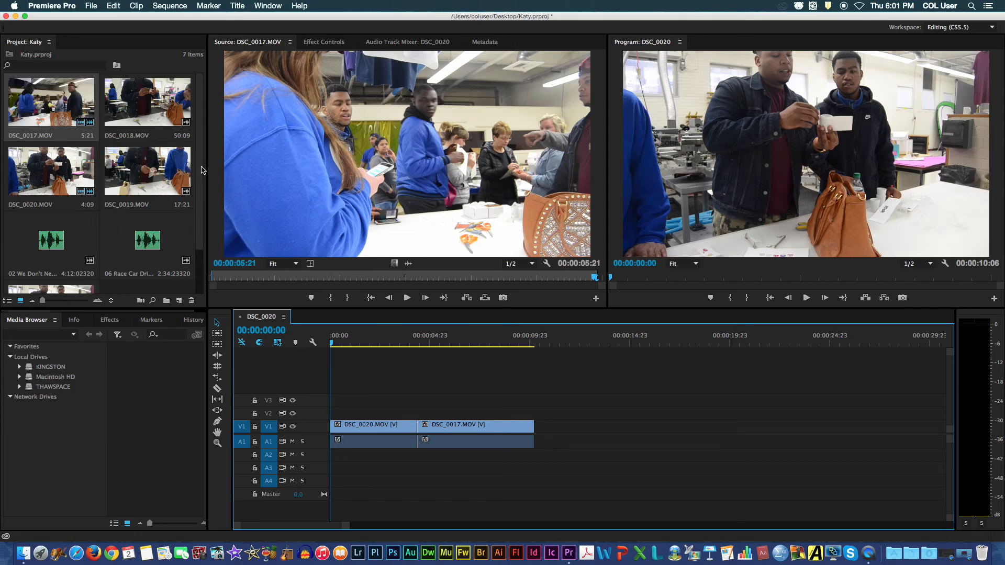
# Unlink the audio of DSC_0020.MOV from its video in the sequence and delete the audio part.
pyautogui.click(202, 214)
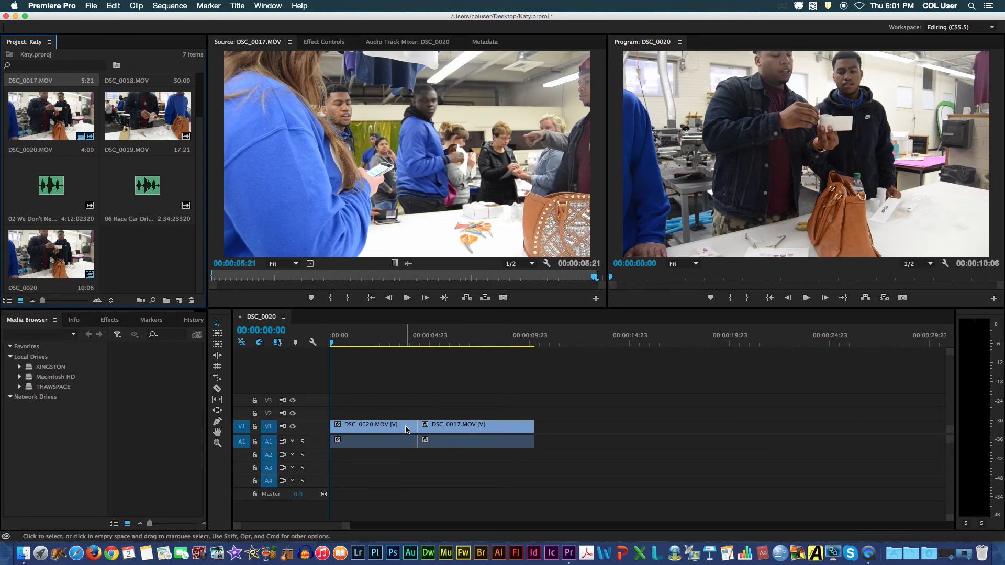
pyautogui.click(387, 443)
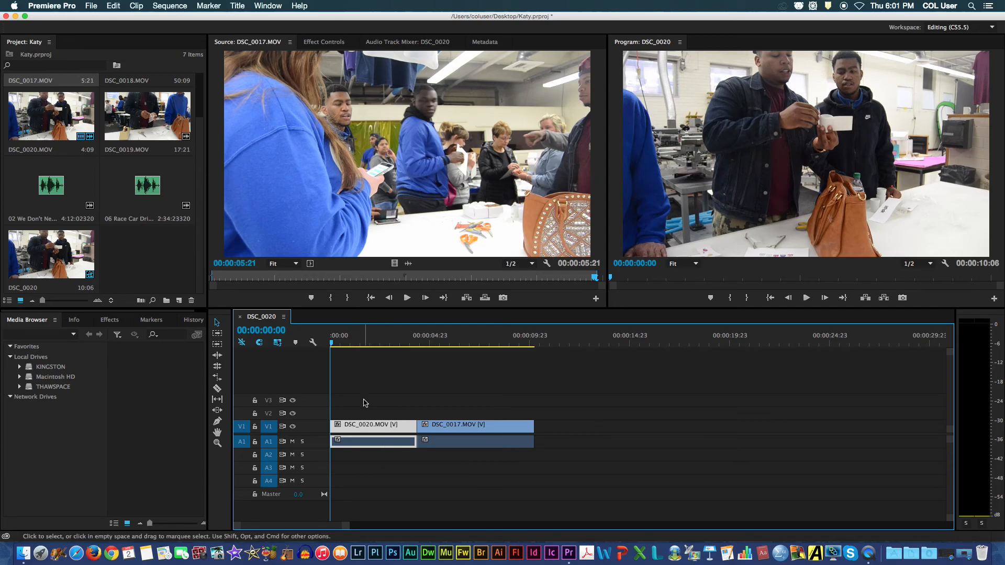
pyautogui.rightClick(371, 445)
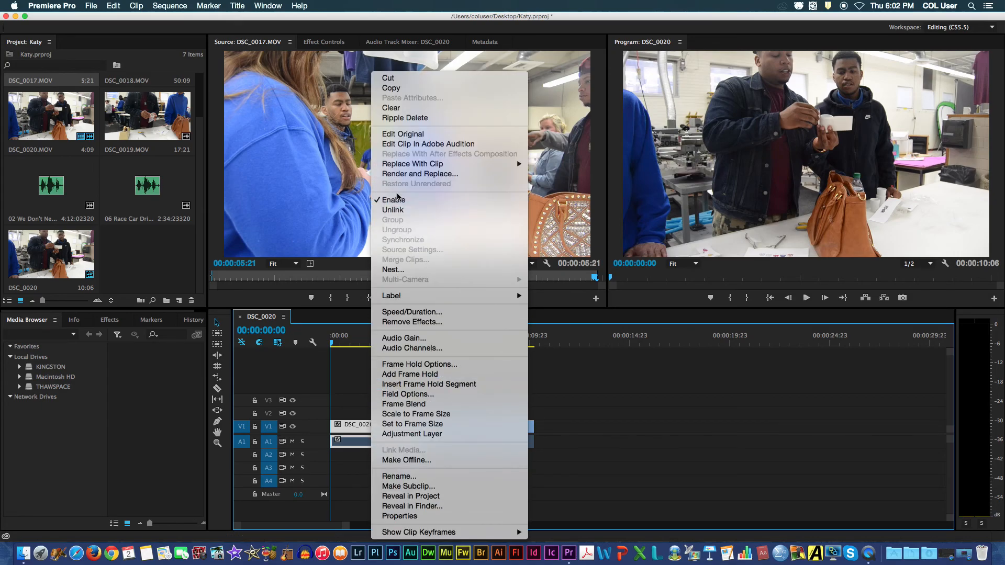
pyautogui.click(401, 210)
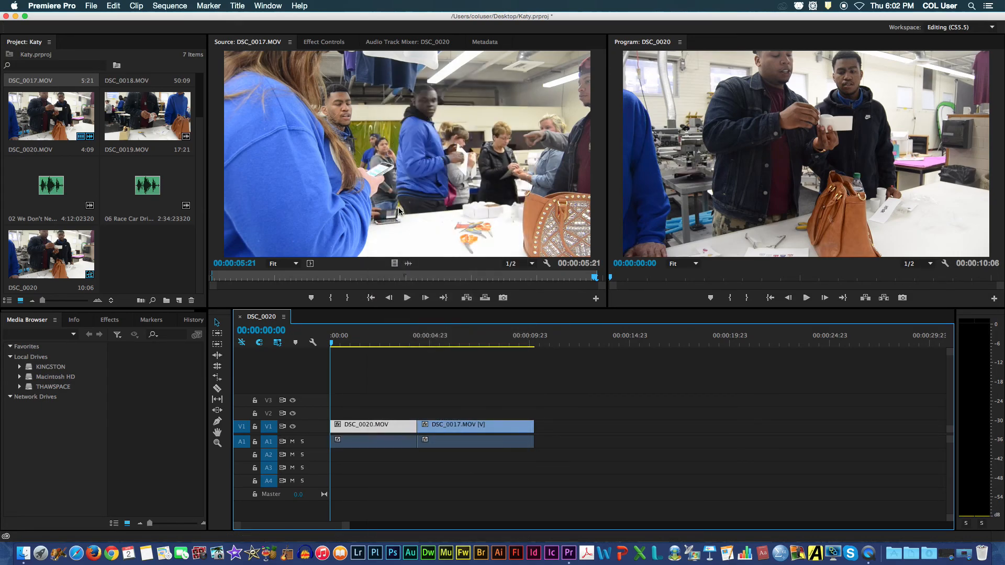
pyautogui.click(388, 444)
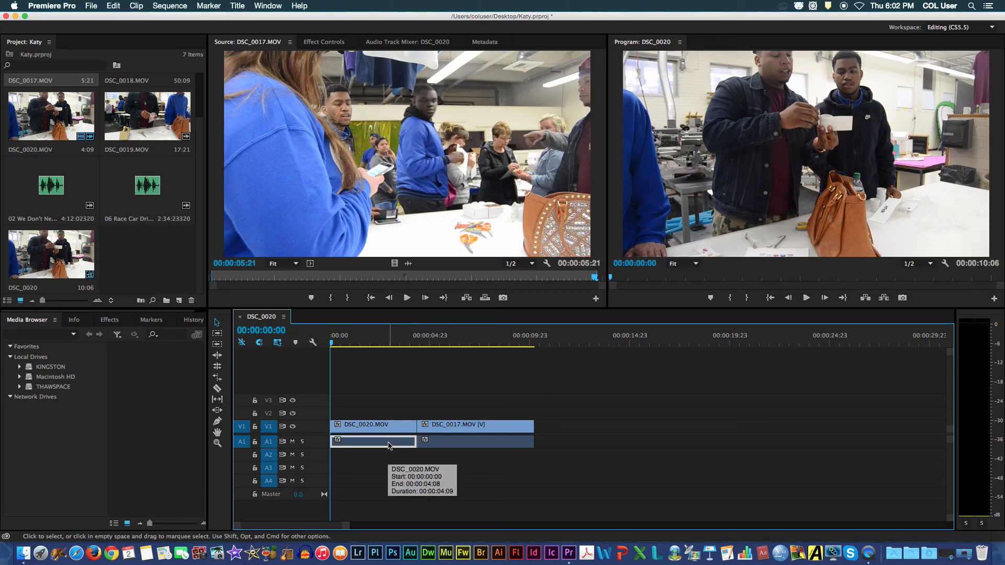
pyautogui.press('Delete')
# Unlink the audio of DSC_0017.MOV from its video in the sequence and delete the audio part.
pyautogui.click(441, 442)
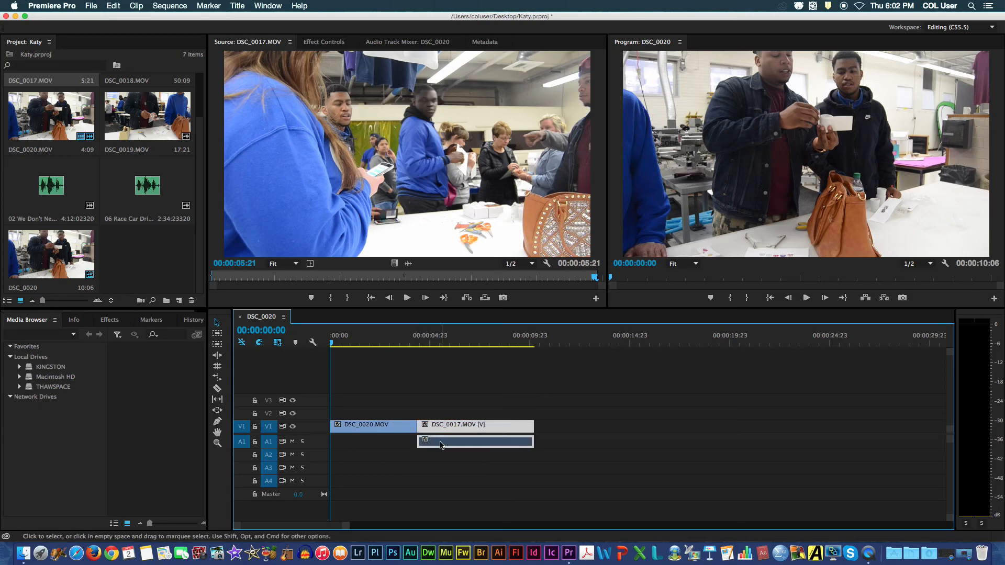
pyautogui.rightClick(453, 443)
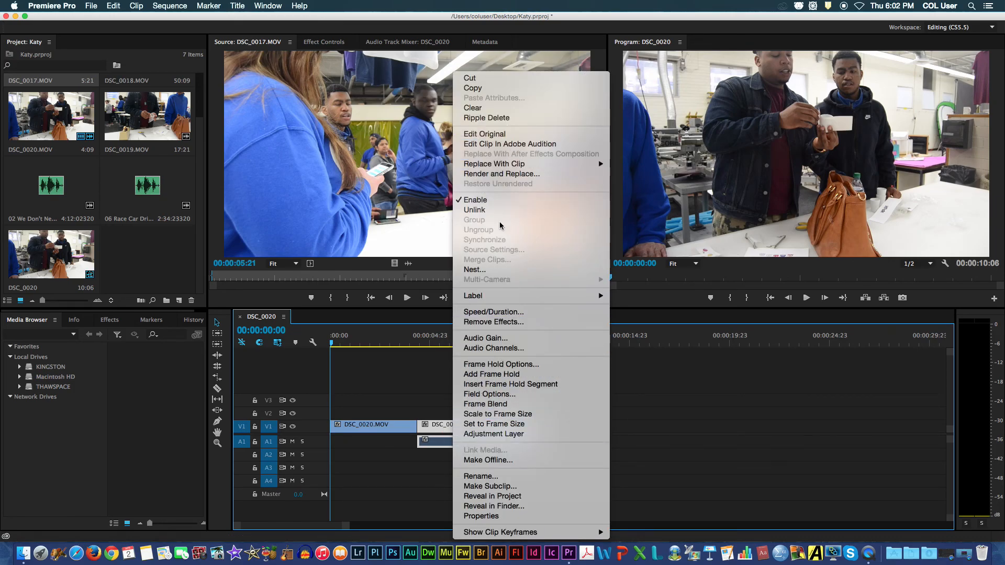
pyautogui.click(475, 210)
pyautogui.click(449, 444)
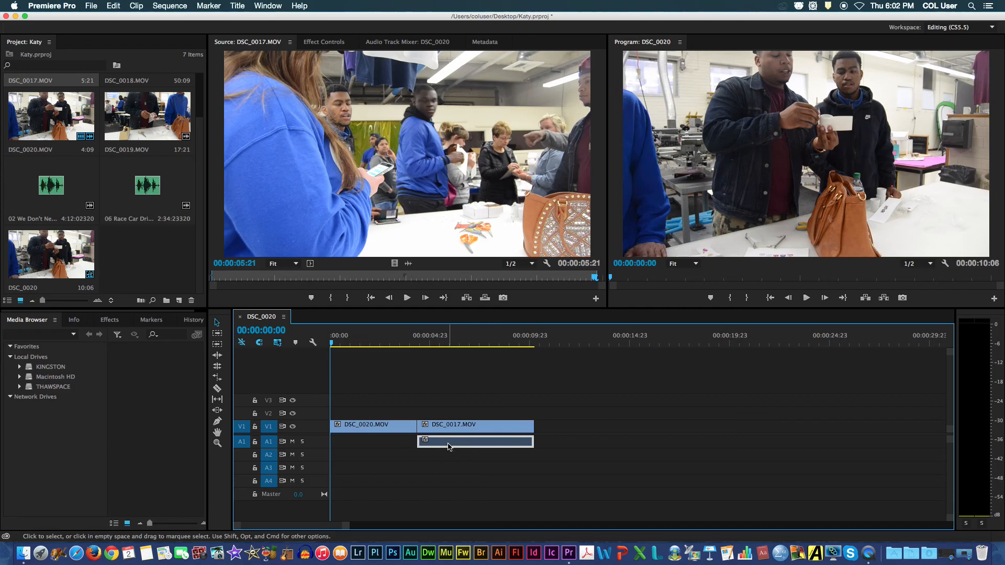
pyautogui.press('Delete')
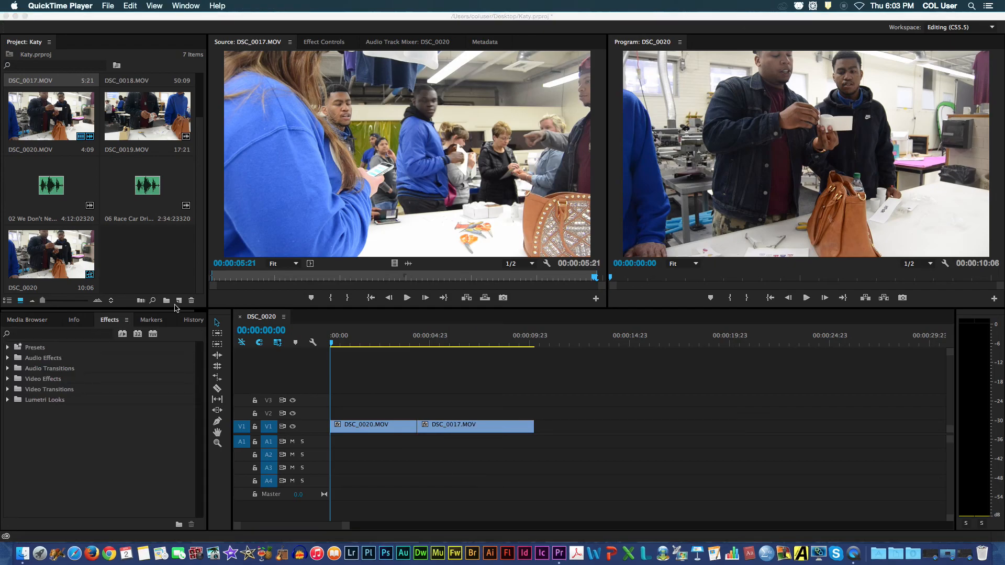
# Apply a Cross Dissolve video transition at the cut between DSC_0020.MOV and DSC_0017.MOV and play the sequence.
pyautogui.click(112, 320)
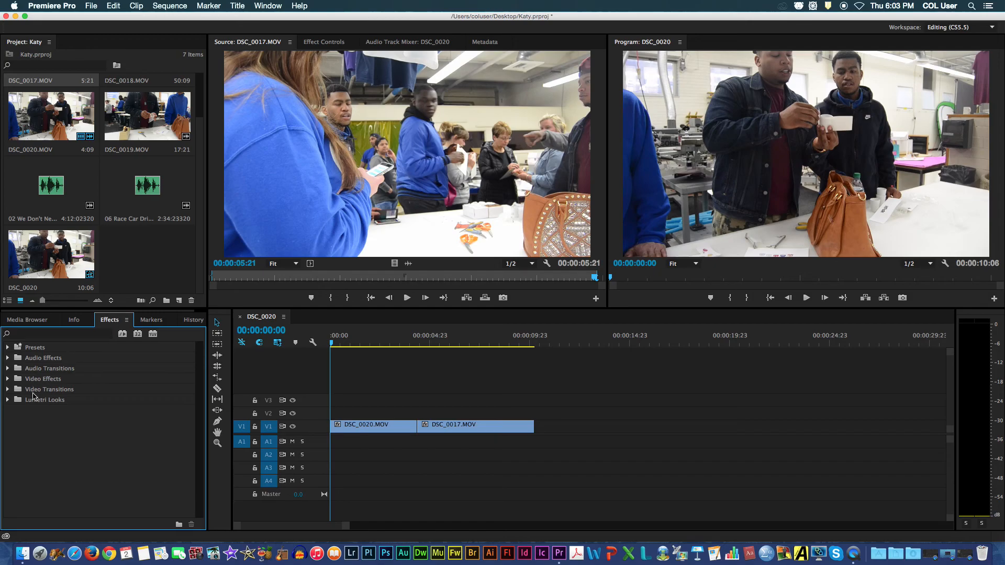
pyautogui.click(8, 390)
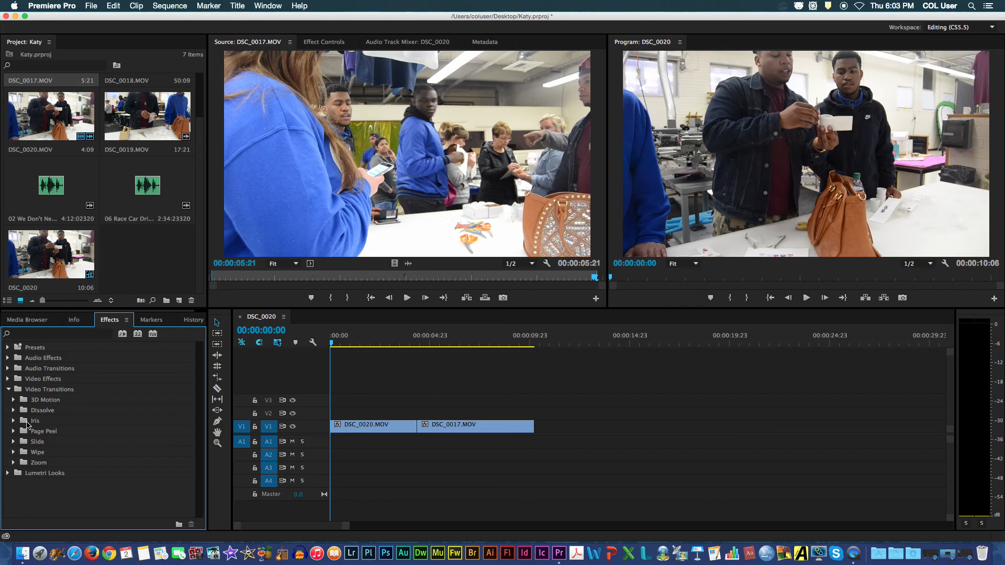
pyautogui.click(14, 411)
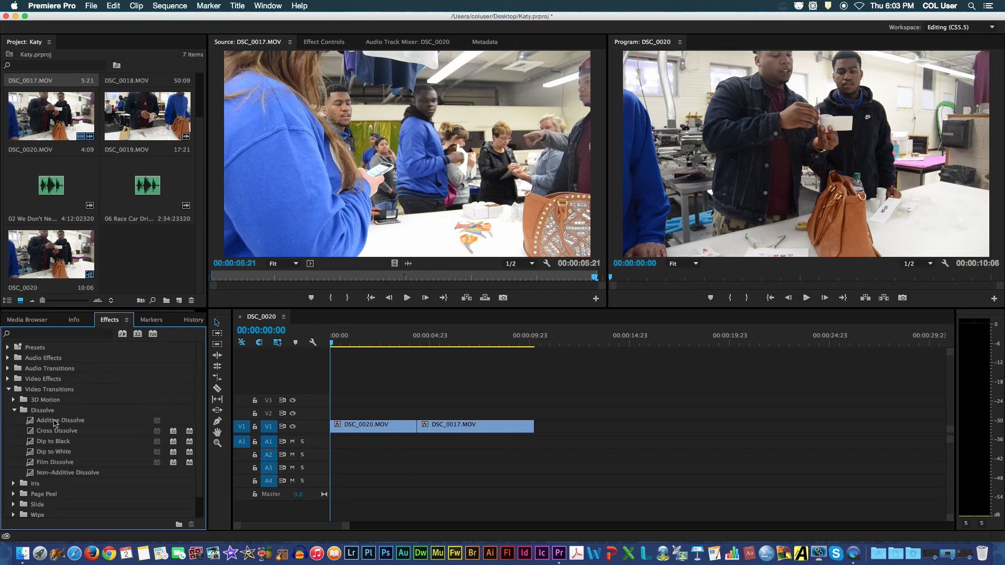
pyautogui.click(67, 435)
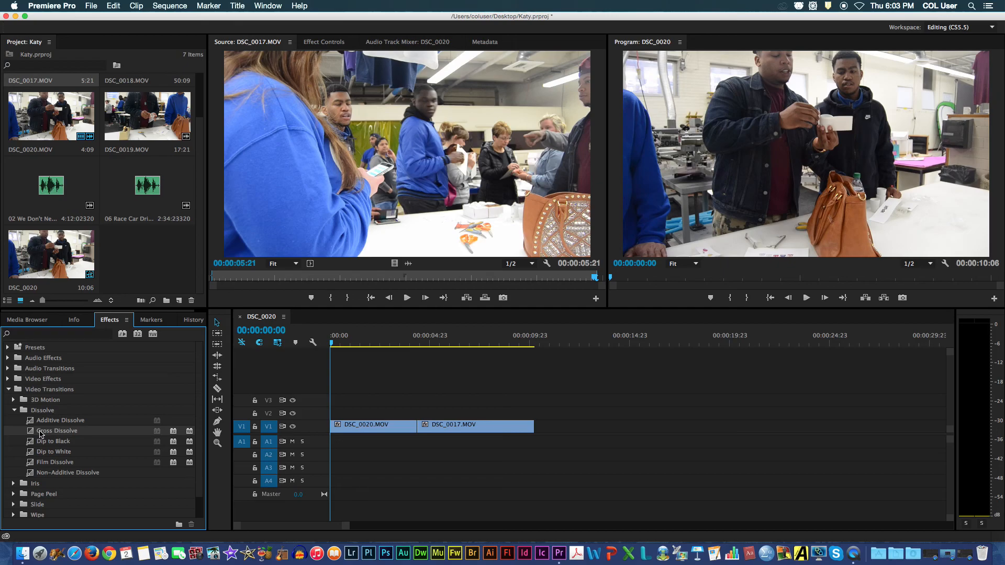
pyautogui.moveTo(44, 433); pyautogui.dragTo(413, 424)
pyautogui.click(806, 298)
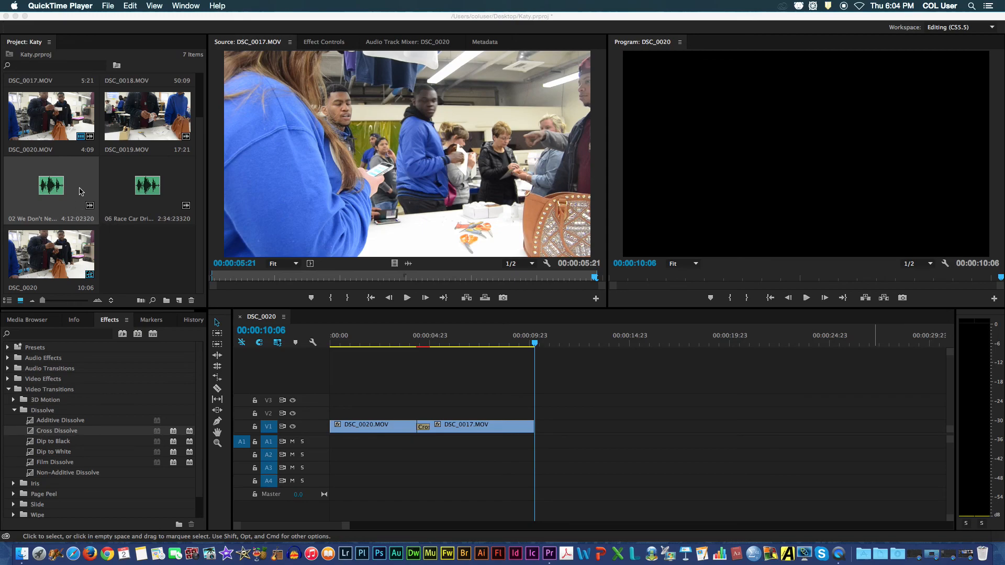
# Load 02 We Don't Need Our Heads.m4a in the source monitor and mark it from its start to 00;00;27;18.
pyautogui.doubleClick(81, 189)
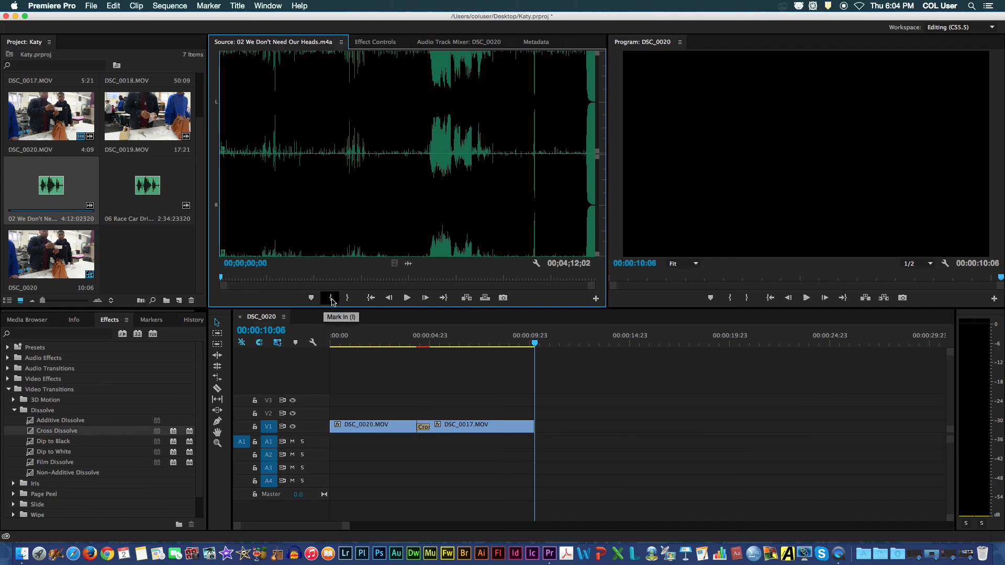
pyautogui.click(330, 298)
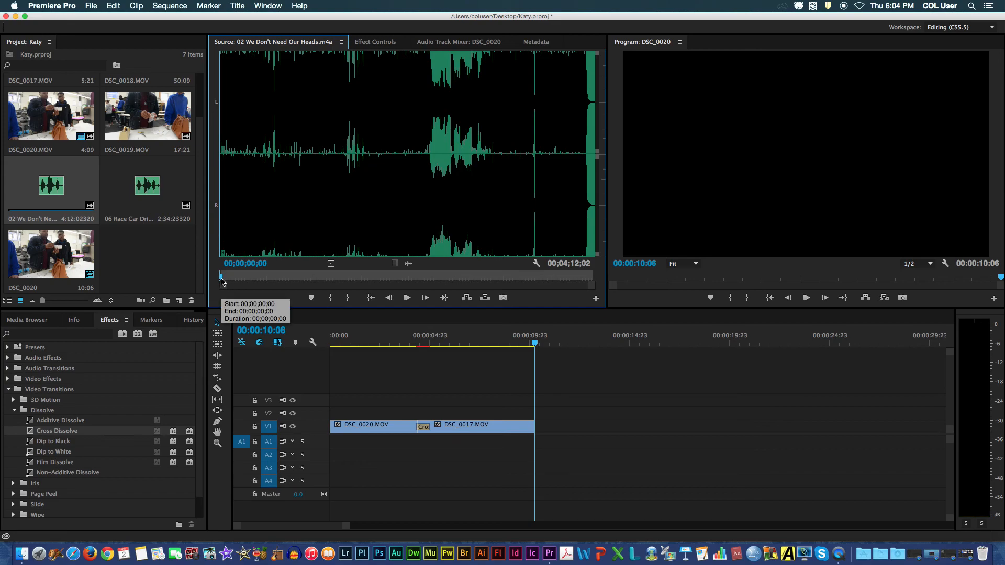
pyautogui.click(222, 278)
pyautogui.moveTo(222, 279); pyautogui.dragTo(262, 281)
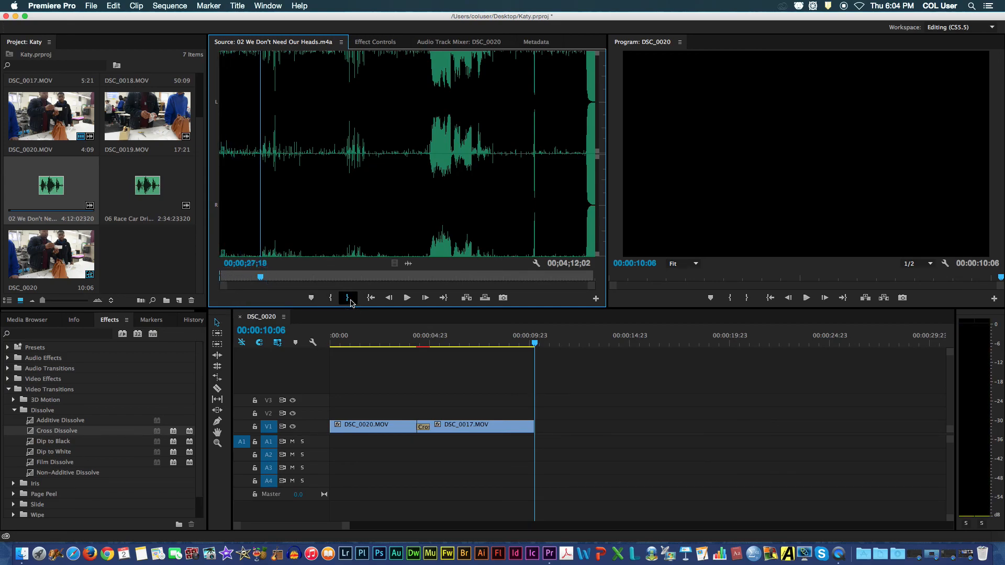
pyautogui.click(348, 298)
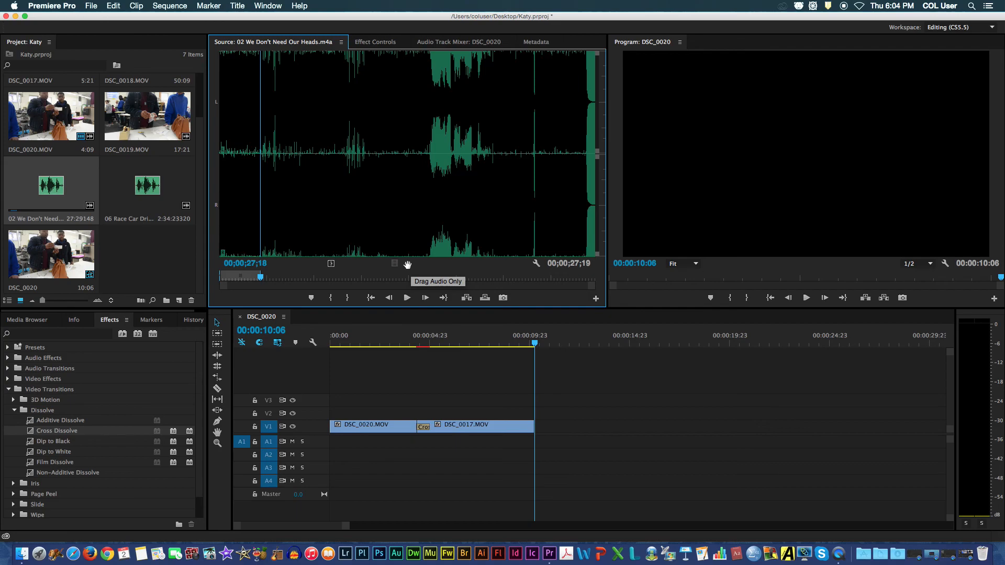
# Place the marked music on track A1 at the sequence start and trim its end to the end of DSC_0017.MOV.
pyautogui.moveTo(408, 265); pyautogui.dragTo(331, 445)
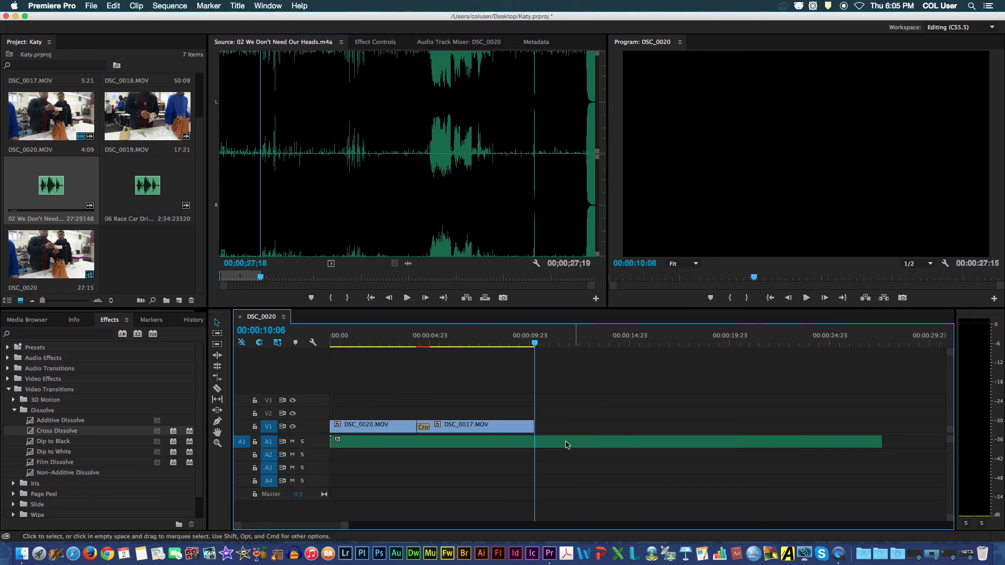
pyautogui.moveTo(880, 441); pyautogui.dragTo(536, 468)
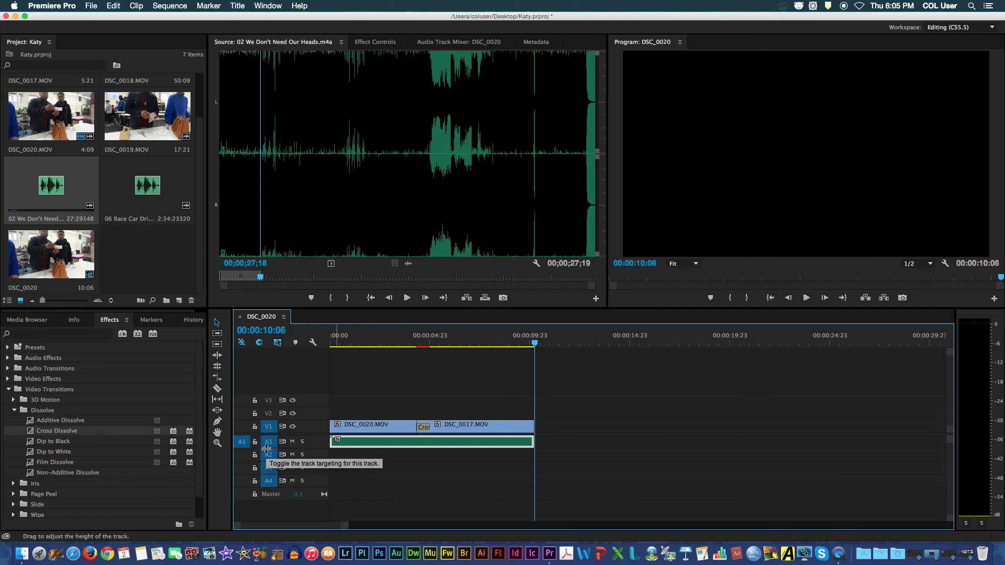
# Increase the height of track A1 and try adjusting the music clip's volume level line.
pyautogui.moveTo(267, 450); pyautogui.dragTo(268, 479)
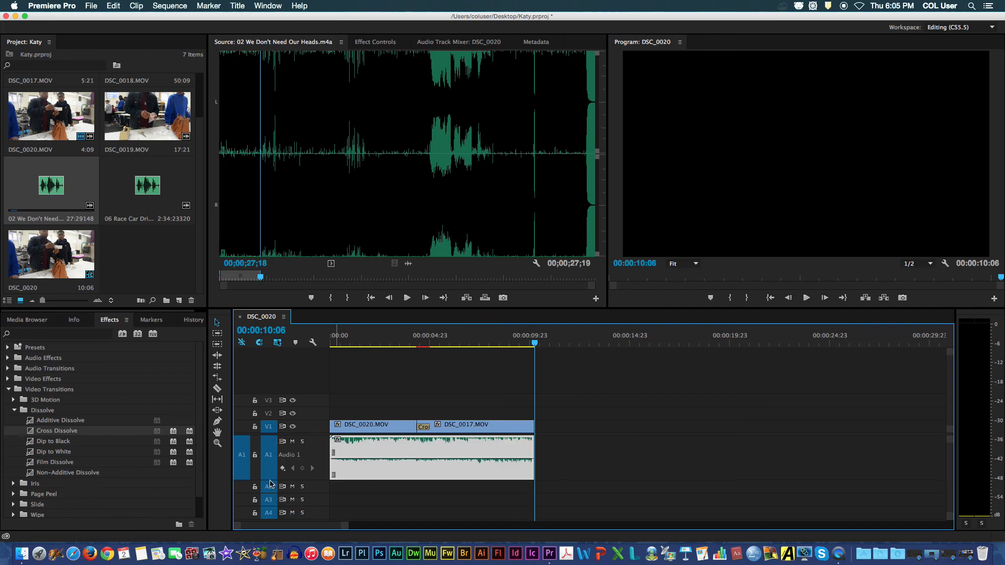
pyautogui.click(356, 460)
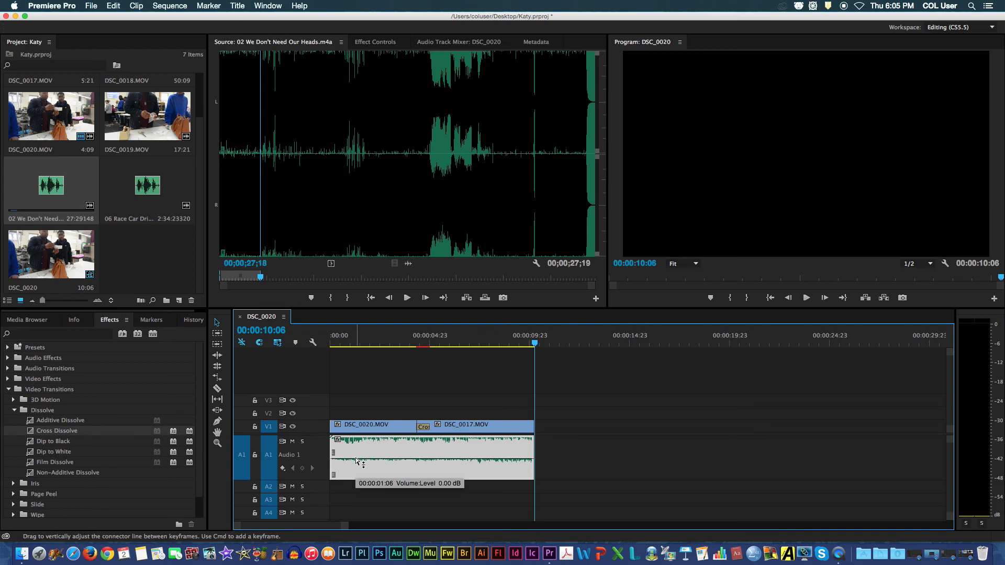
pyautogui.moveTo(356, 460)
pyautogui.mouseDown()
pyautogui.moveTo(356, 450)
pyautogui.moveTo(355, 470)
pyautogui.moveTo(356, 457)
pyautogui.mouseUp()
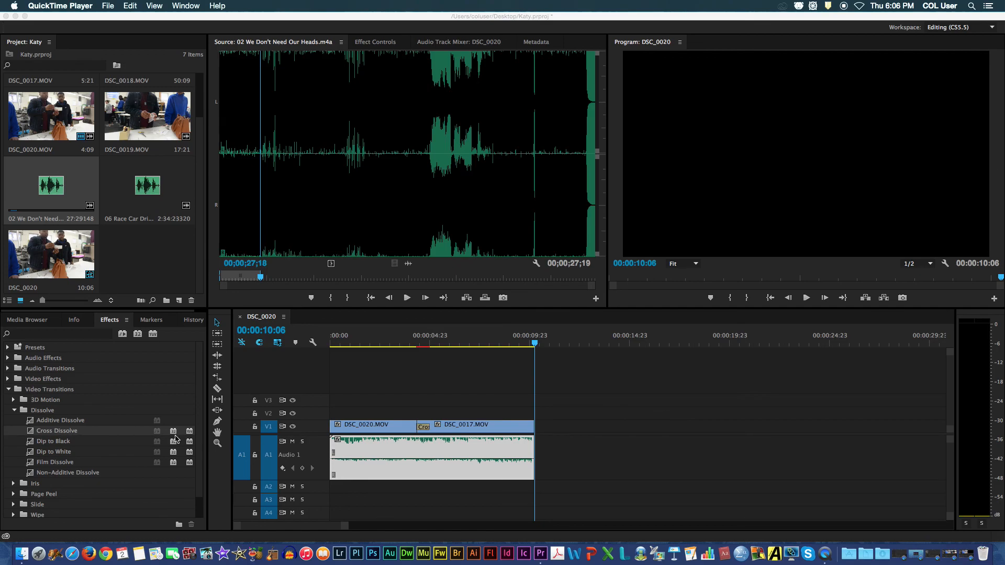
# Expand the Audio Transitions group, then raise the system volume and play the sequence from its start to review it with the music.
pyautogui.click(8, 369)
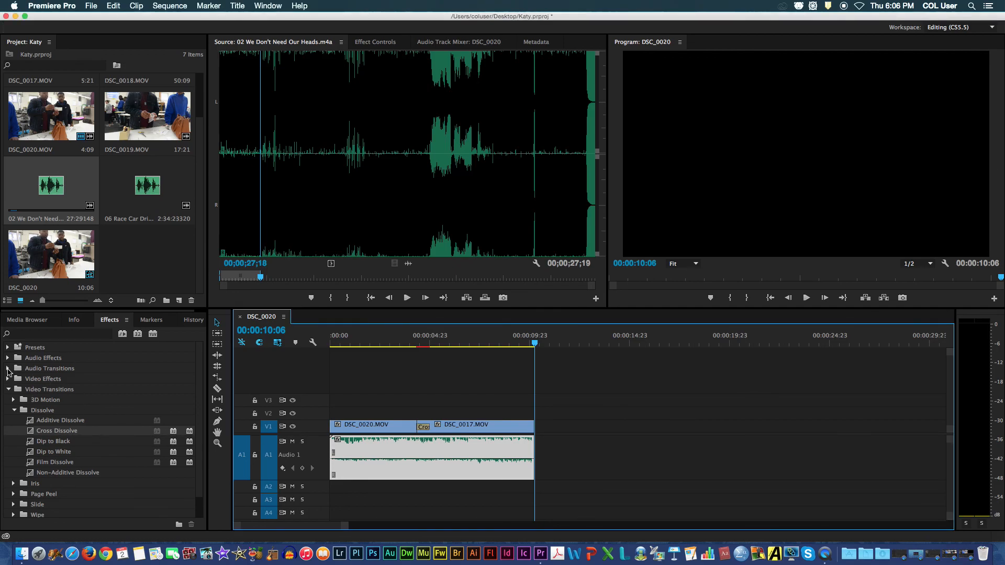
pyautogui.click(9, 370)
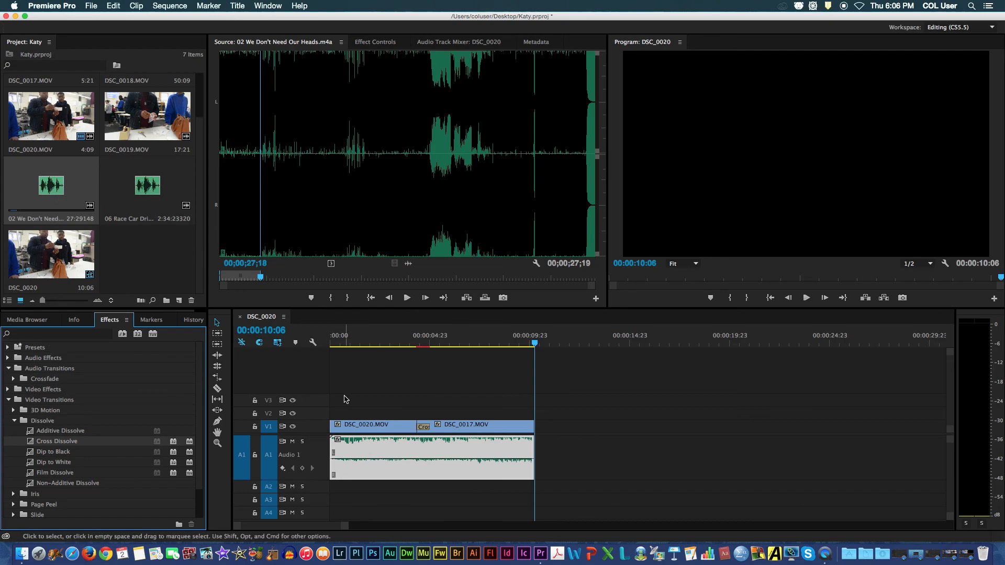
pyautogui.click(445, 350)
pyautogui.click(354, 350)
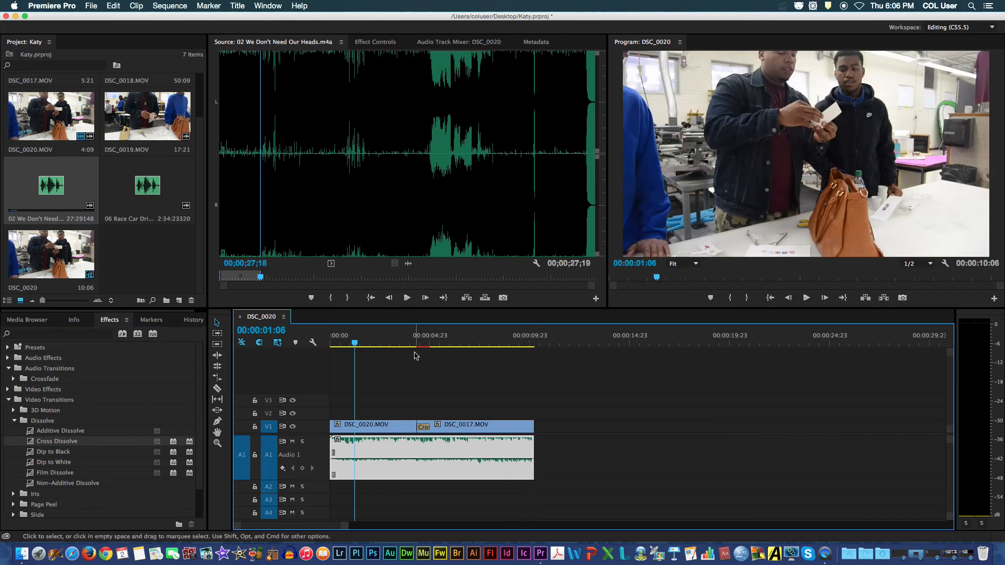
pyautogui.click(332, 344)
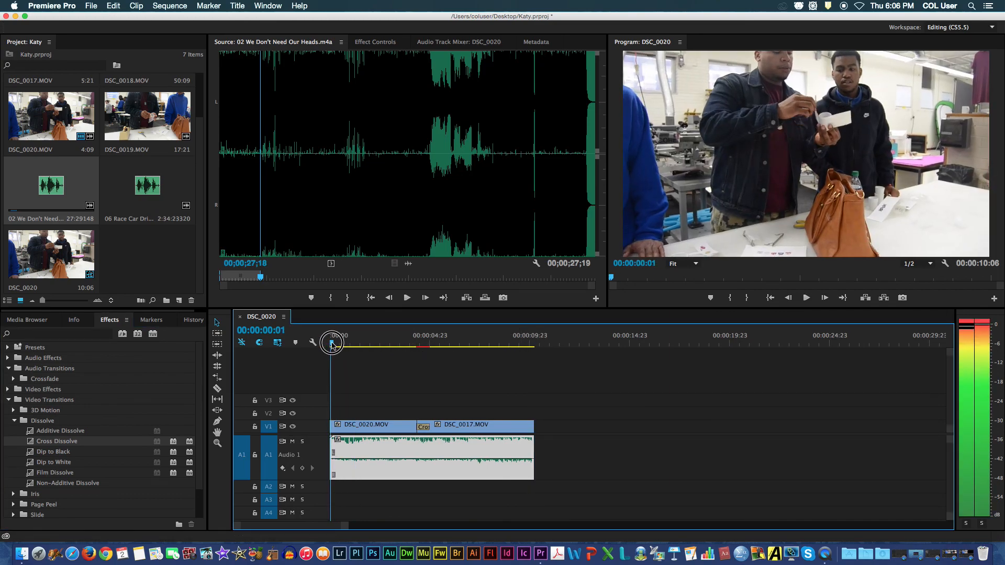
pyautogui.press('XF86AudioRaiseVolume')
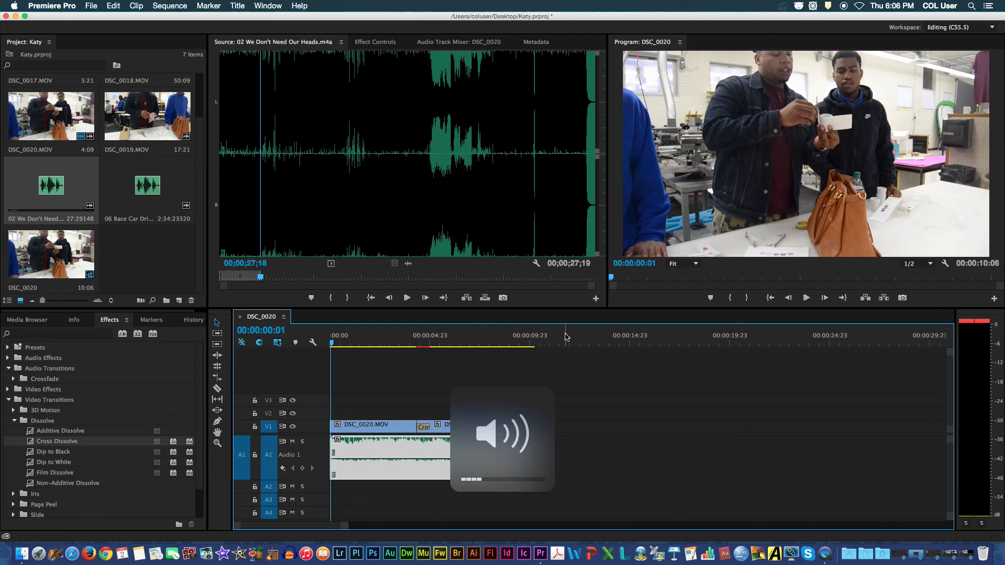
pyautogui.click(806, 297)
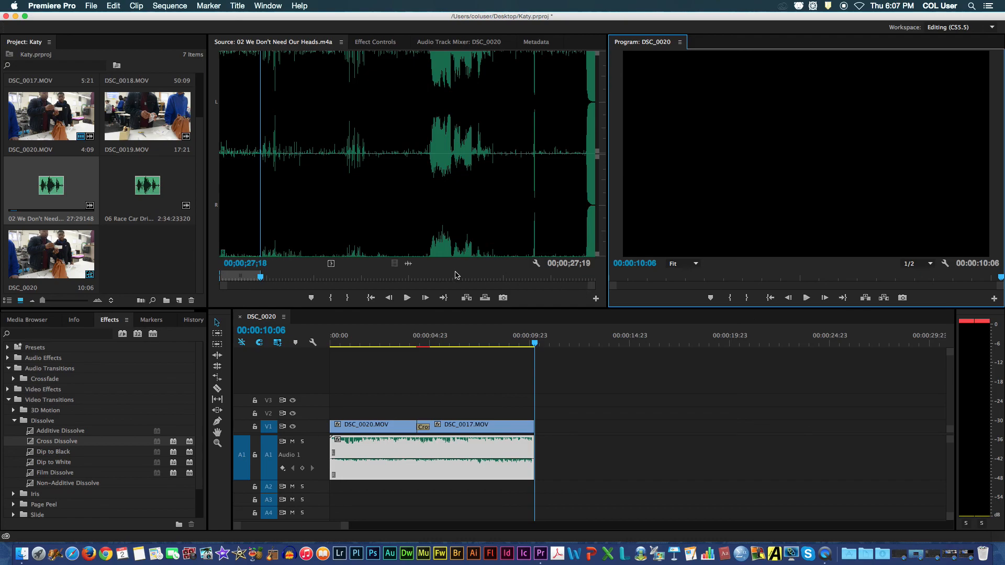
# Open the media export settings for the DSC_0020 sequence and choose the H.264 format with the YouTube 1080p HD preset.
pyautogui.click(91, 6)
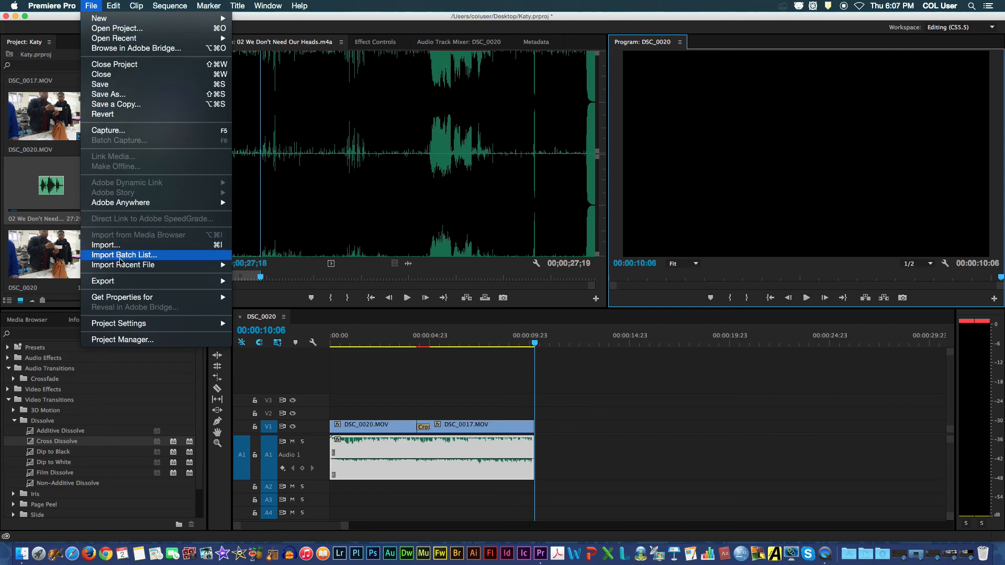
pyautogui.moveTo(120, 286)
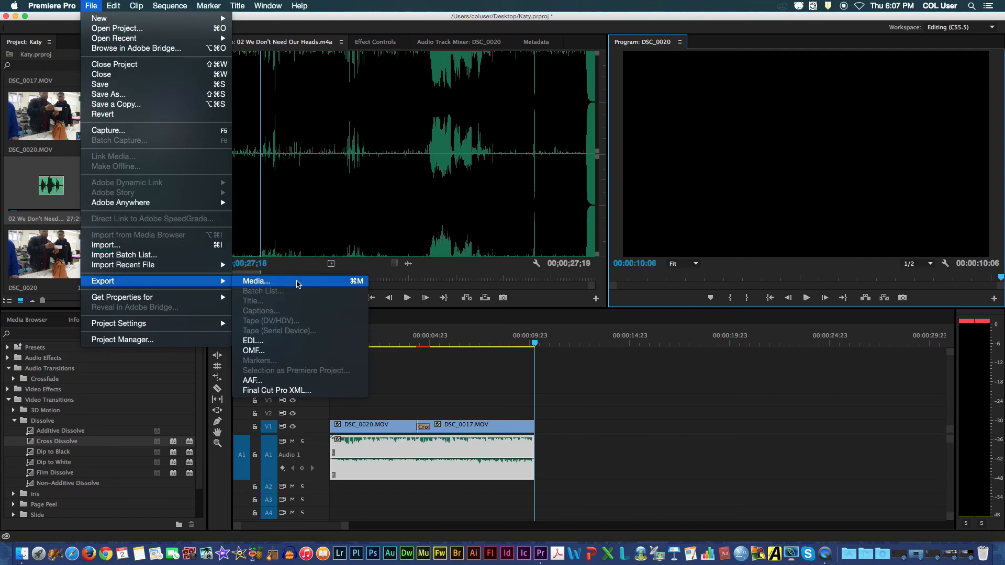
pyautogui.click(297, 283)
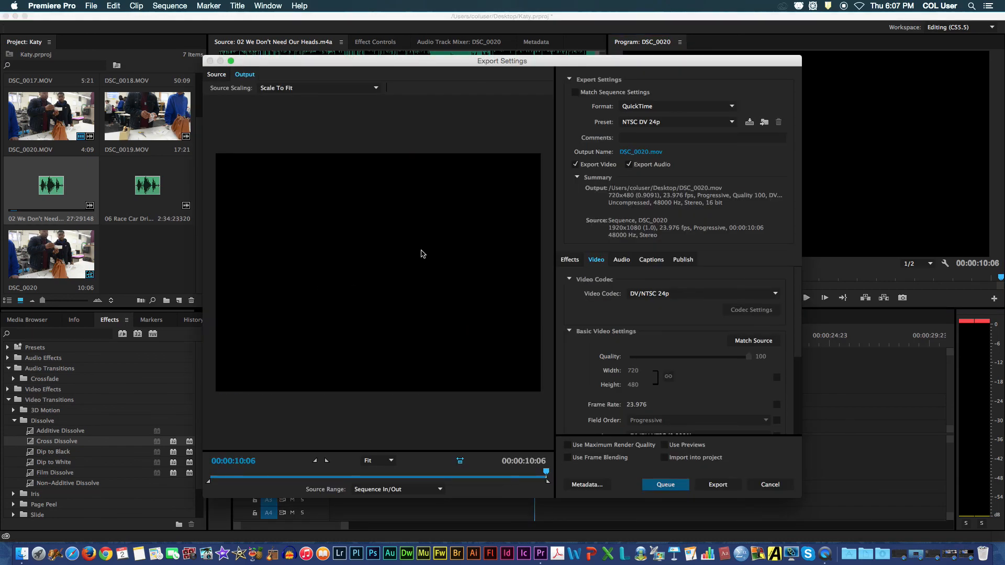
pyautogui.click(651, 107)
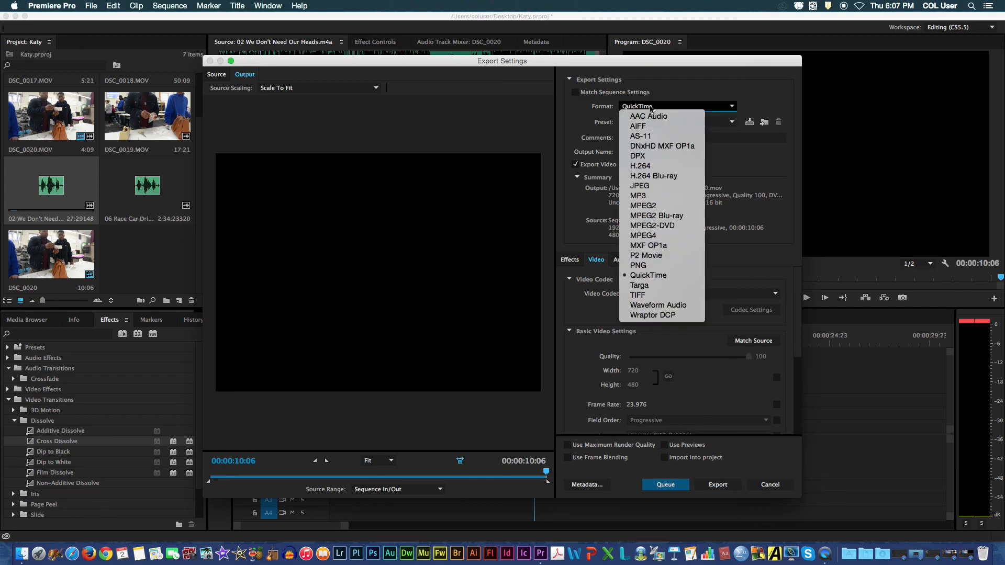
pyautogui.click(657, 166)
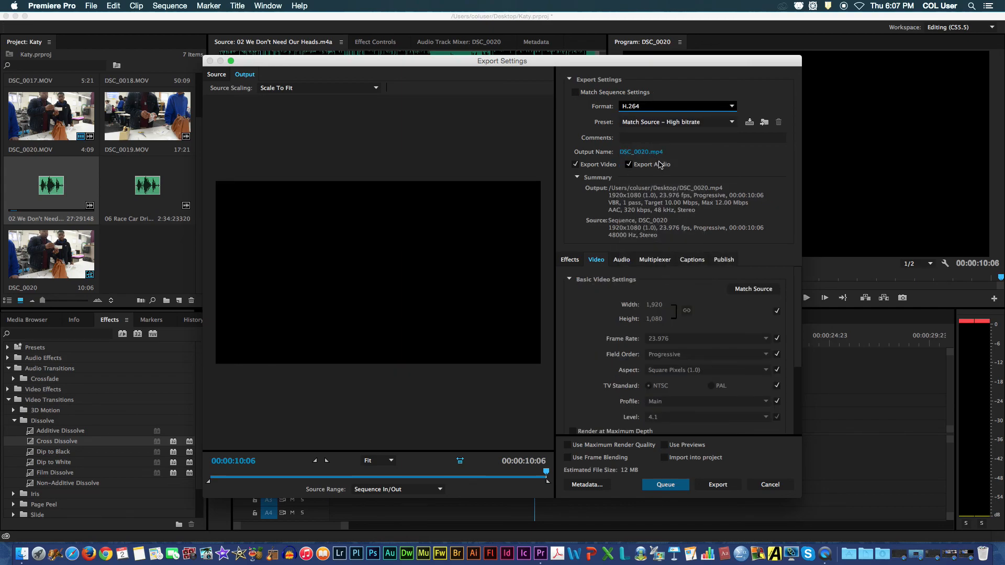
pyautogui.click(663, 123)
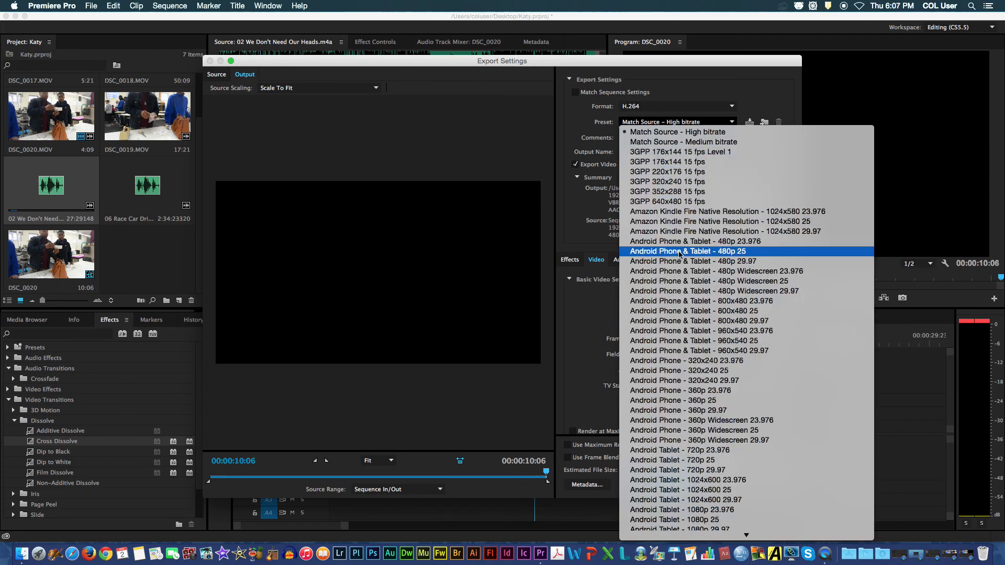
pyautogui.scroll(-10, 680, 324)
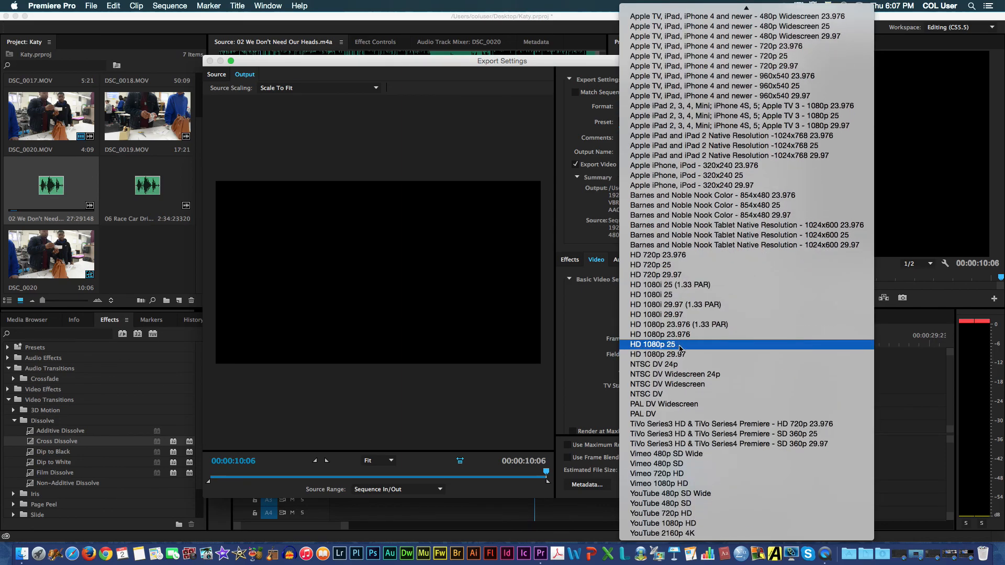
pyautogui.click(703, 523)
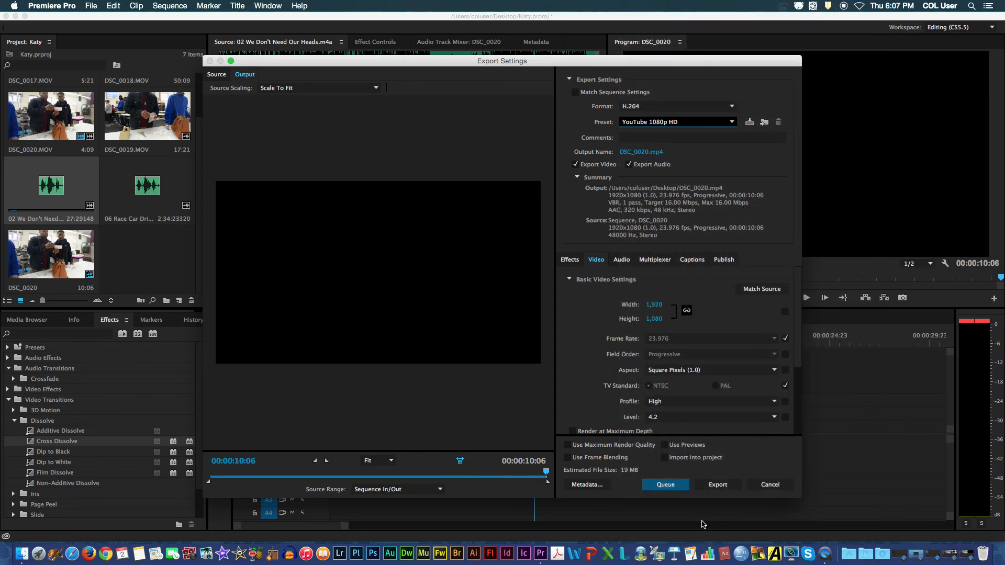
# Enable Use Previews and Use Maximum Render Quality for the export, then send it to the encoding queue.
pyautogui.click(666, 445)
pyautogui.click(568, 446)
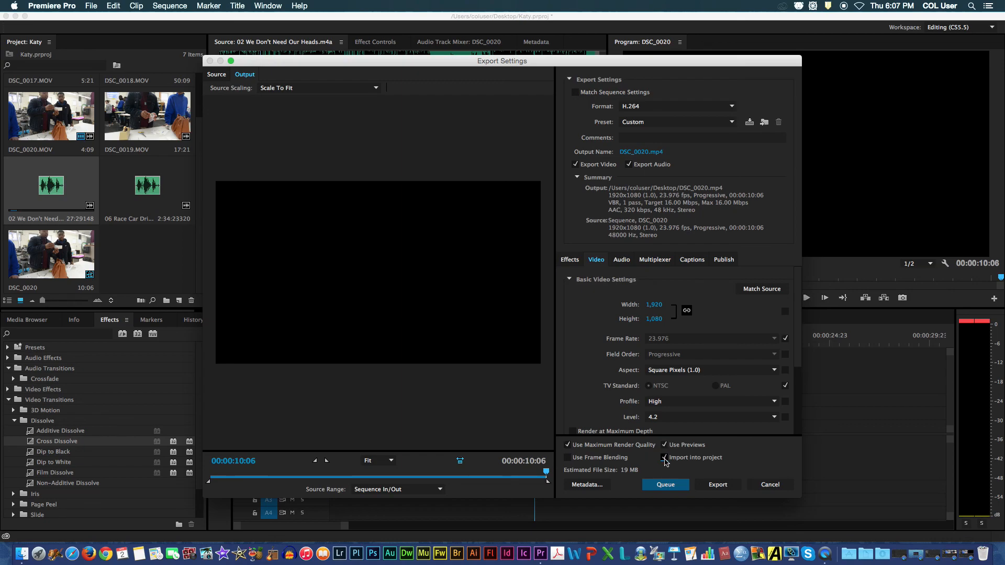
pyautogui.click(671, 486)
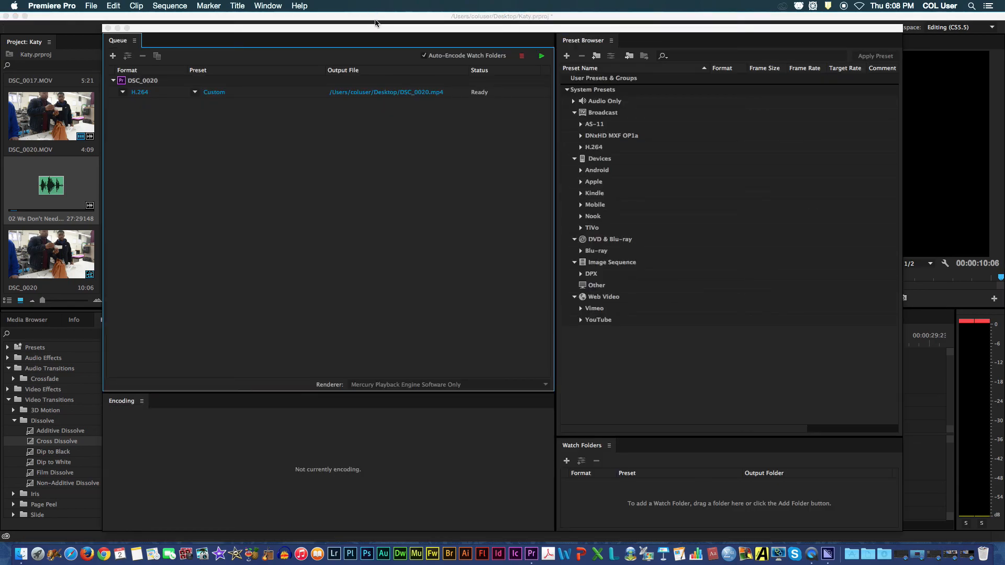
# Switch to Adobe Media Encoder, check the output file location of the queued DSC_0020 export, and start the queue.
pyautogui.click(443, 18)
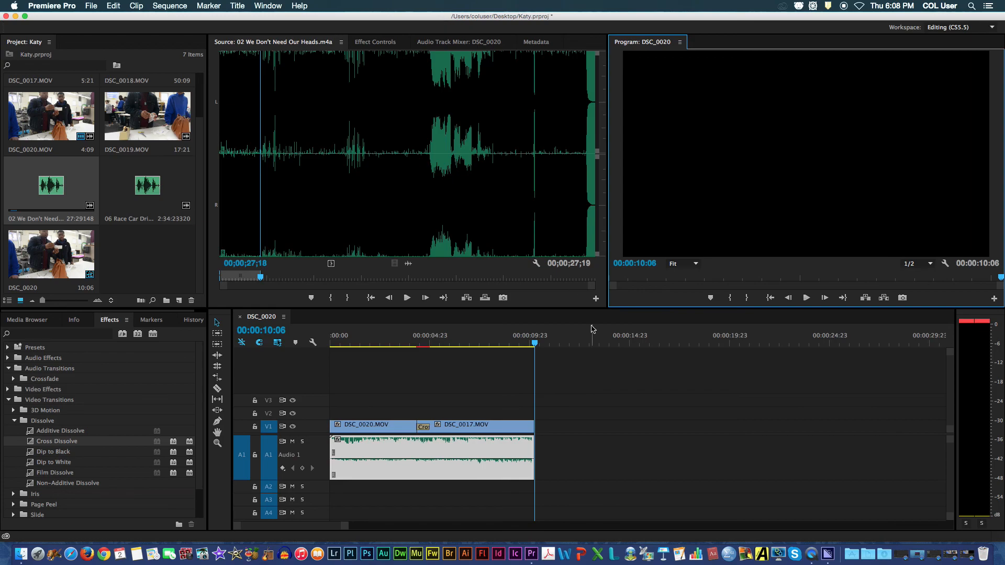
pyautogui.click(831, 555)
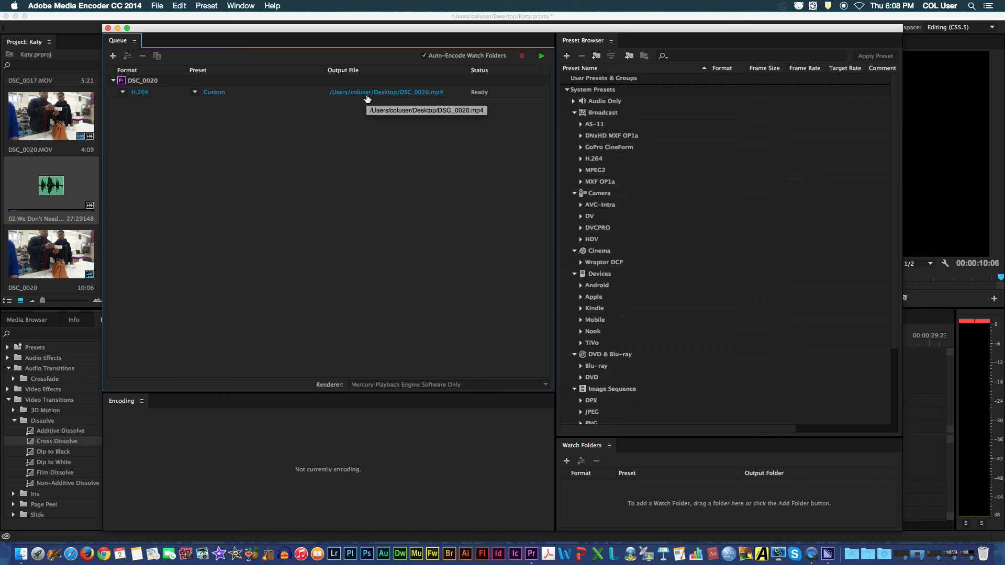
pyautogui.click(367, 95)
pyautogui.click(549, 221)
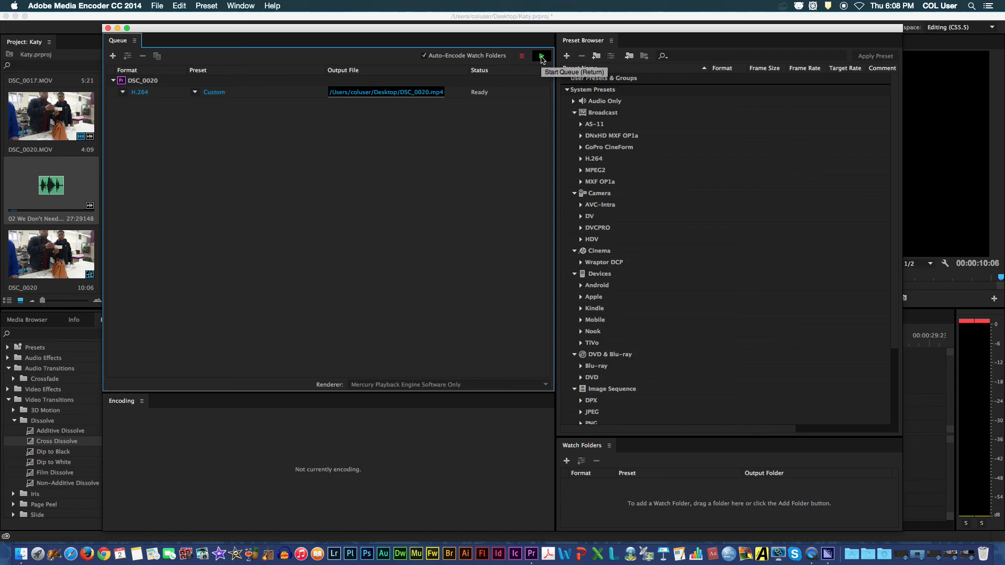
pyautogui.click(541, 55)
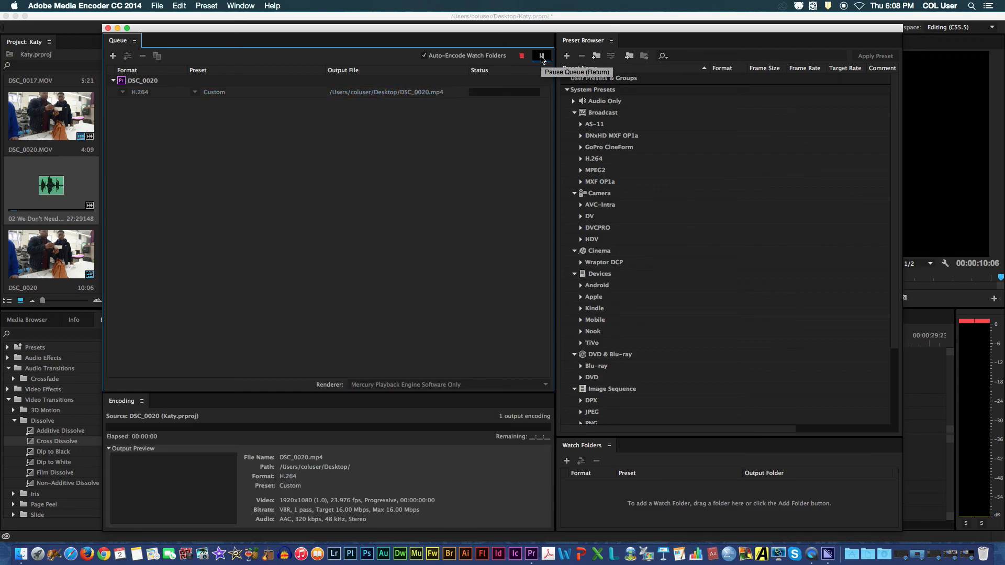